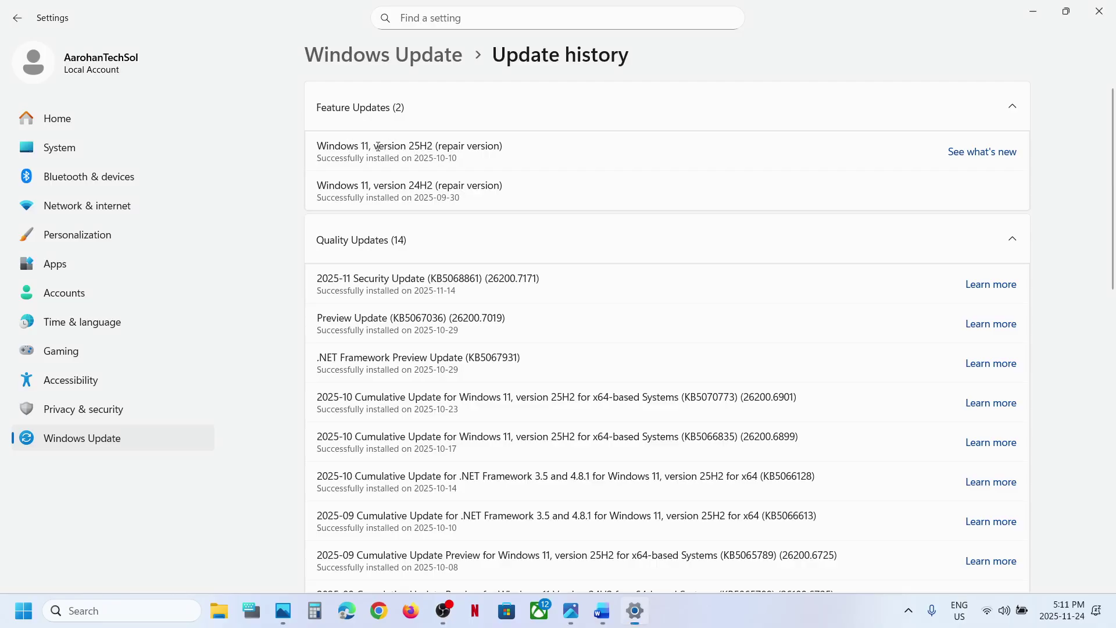
- Highlight the installed 25H2 version in update history and the 0x8007042b error code in the notes
drag(378, 147, 433, 149)
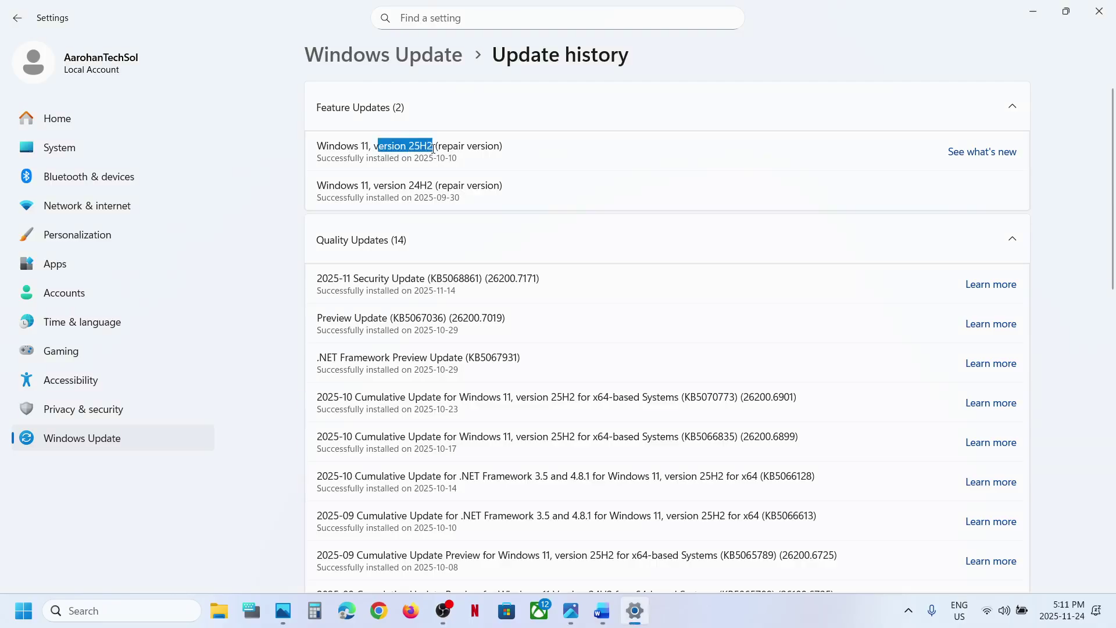
click(602, 611)
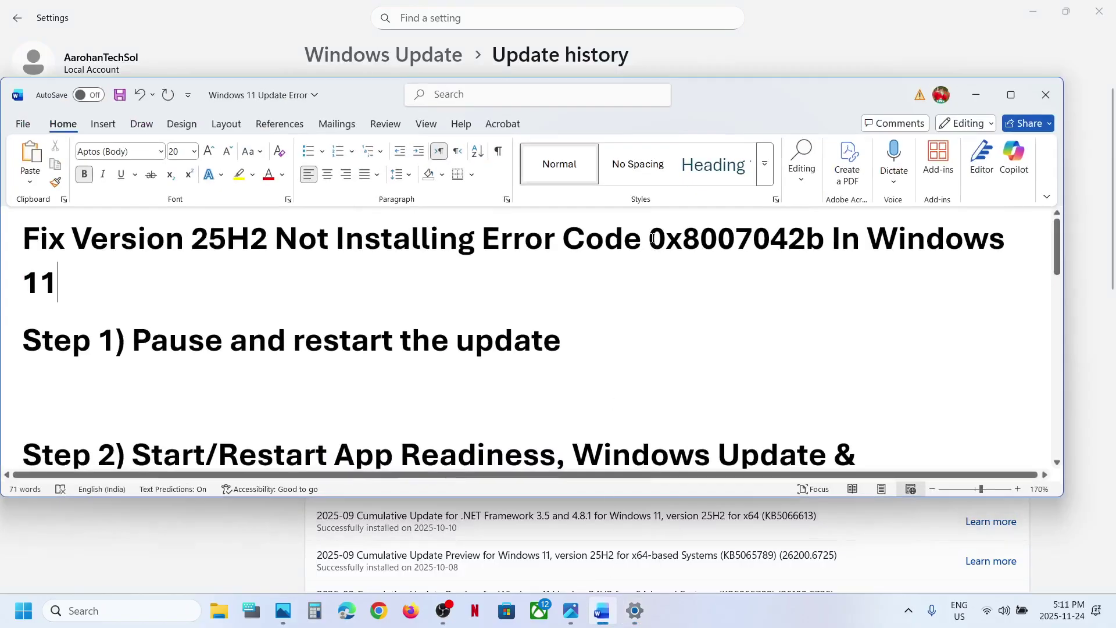
drag(652, 239, 816, 244)
click(160, 567)
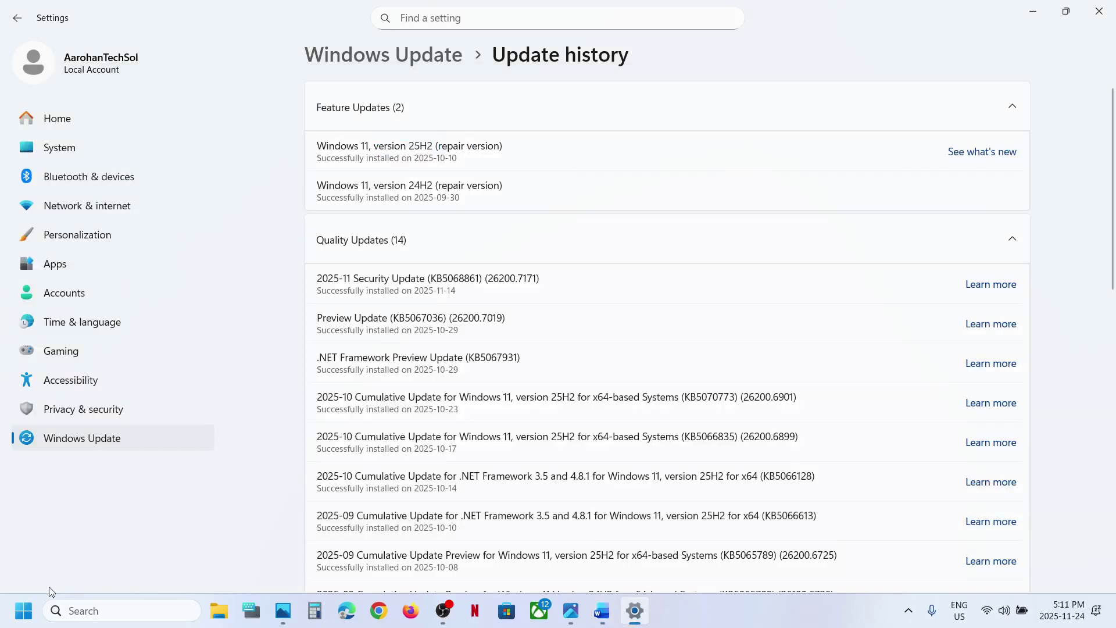
- Show the Start menu power options with Restart, then dismiss them
click(24, 610)
click(422, 561)
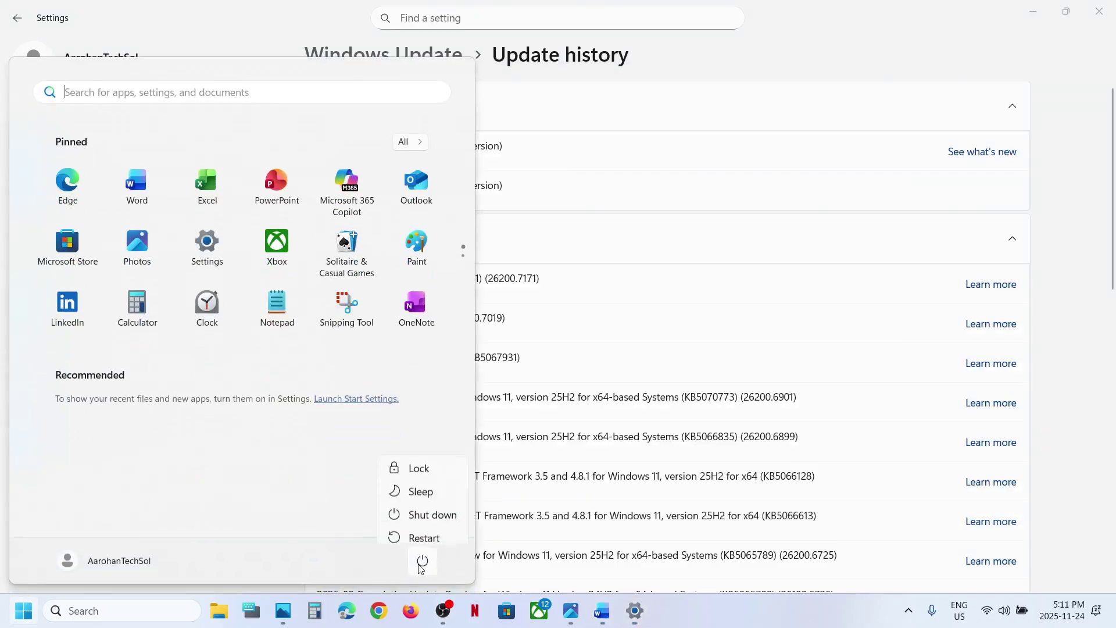
click(766, 37)
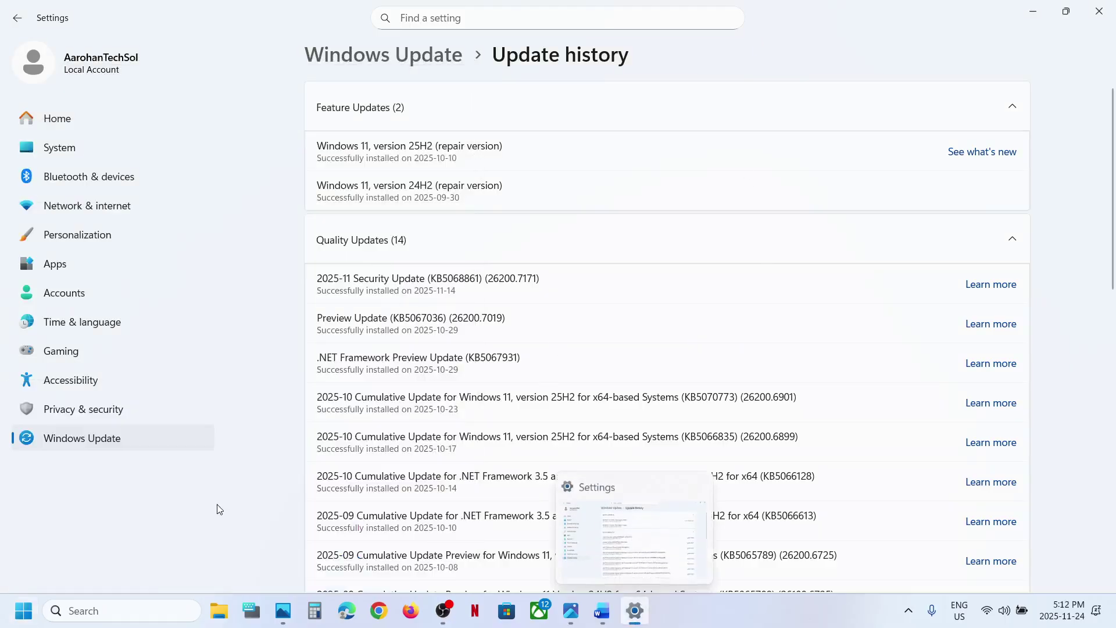
- On the Windows Update page, pause updates for 1 week, then resume them
click(98, 446)
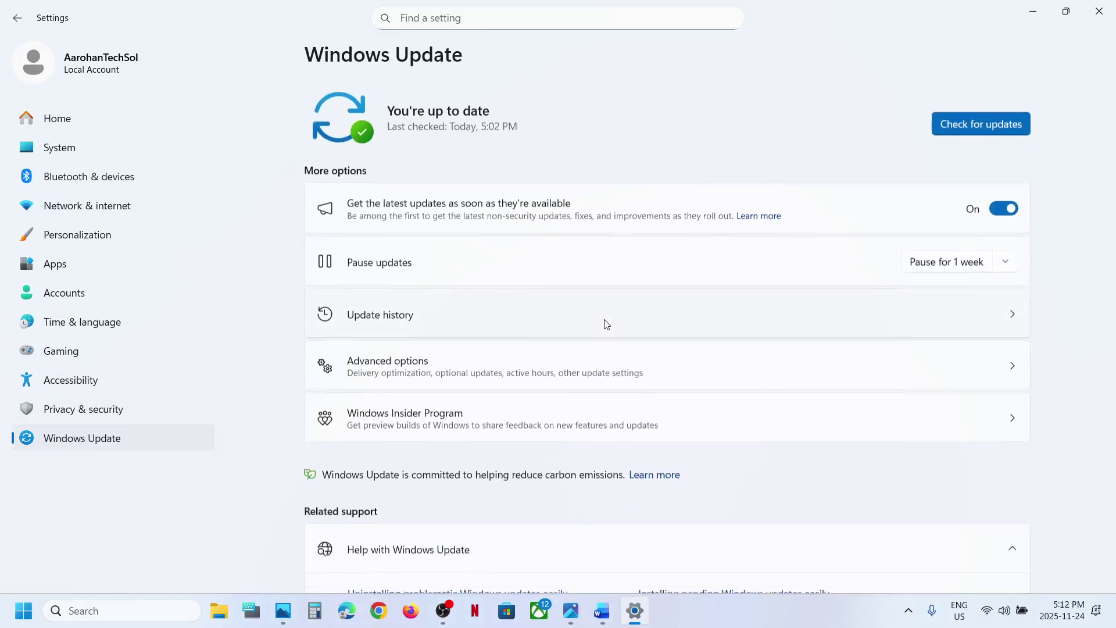
click(949, 265)
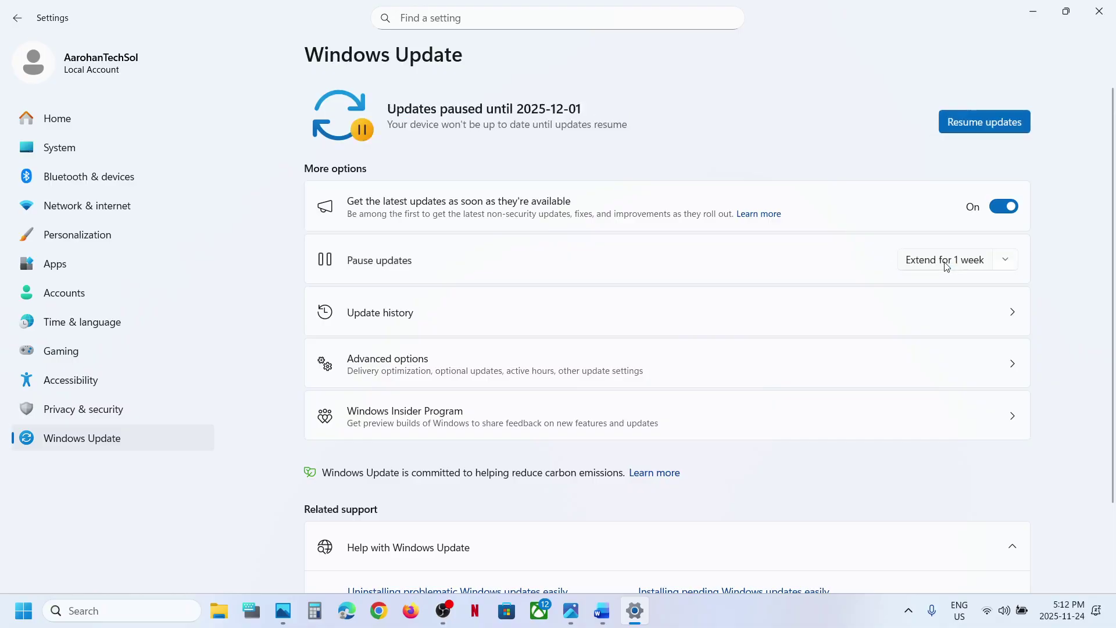
click(990, 121)
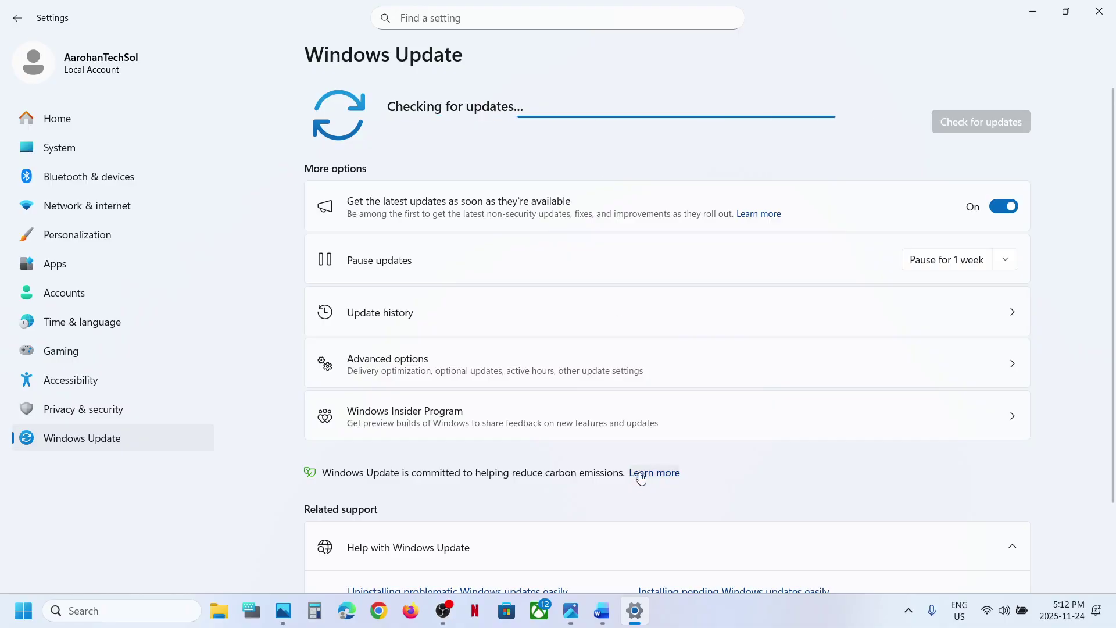
- Launch the Services app by searching for 'services'
click(136, 617)
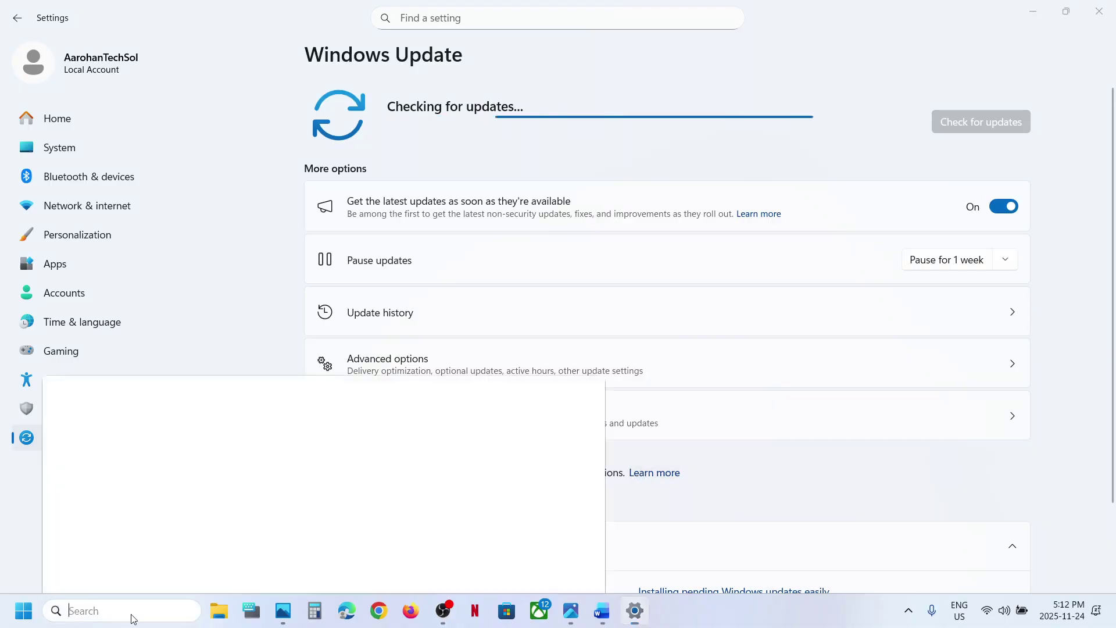
text(services)
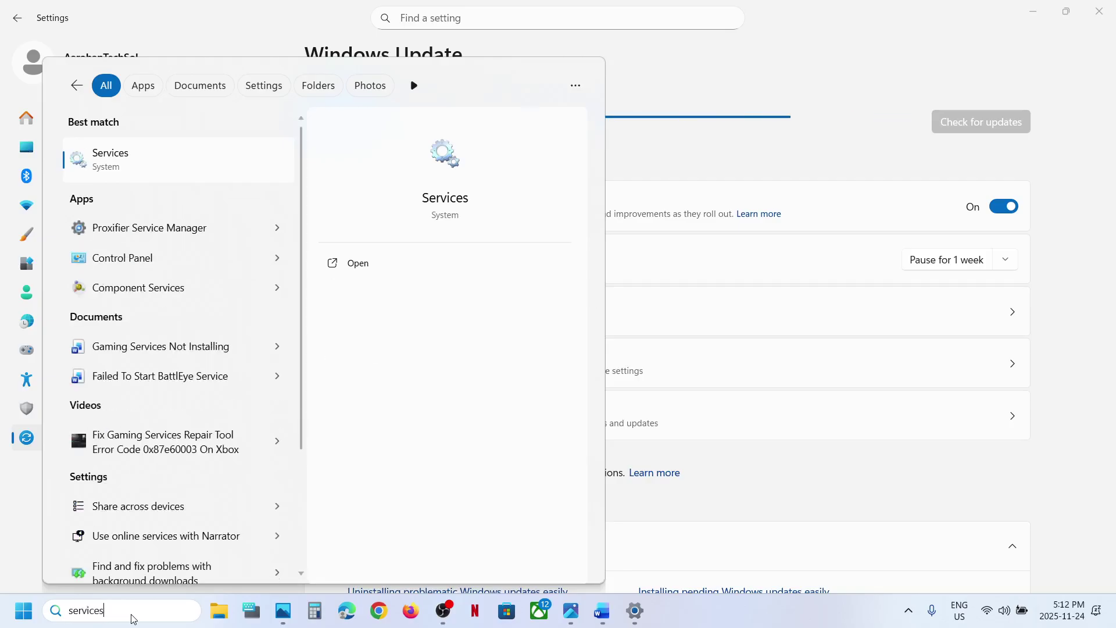
key(Return)
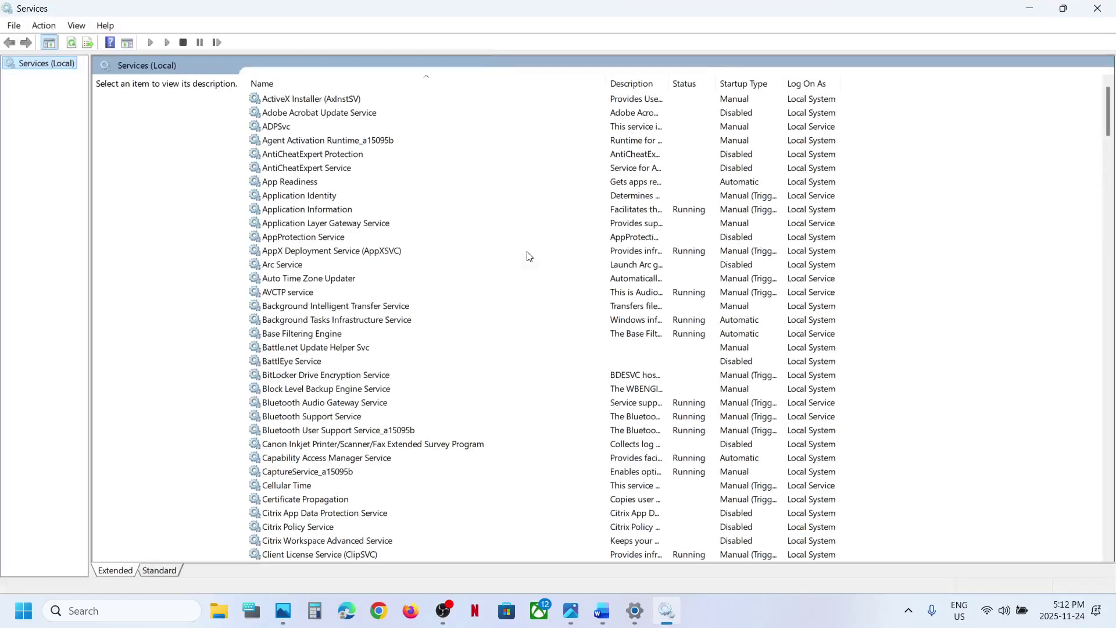
- Set App Readiness startup type to Automatic, apply it, and start the service
click(295, 183)
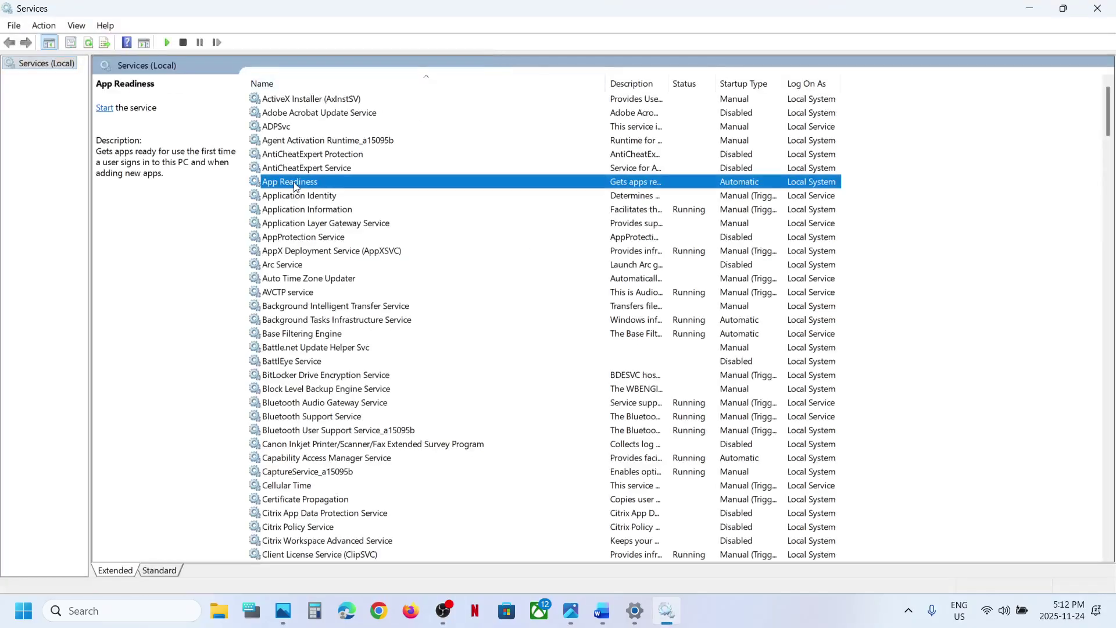
double_click(329, 185)
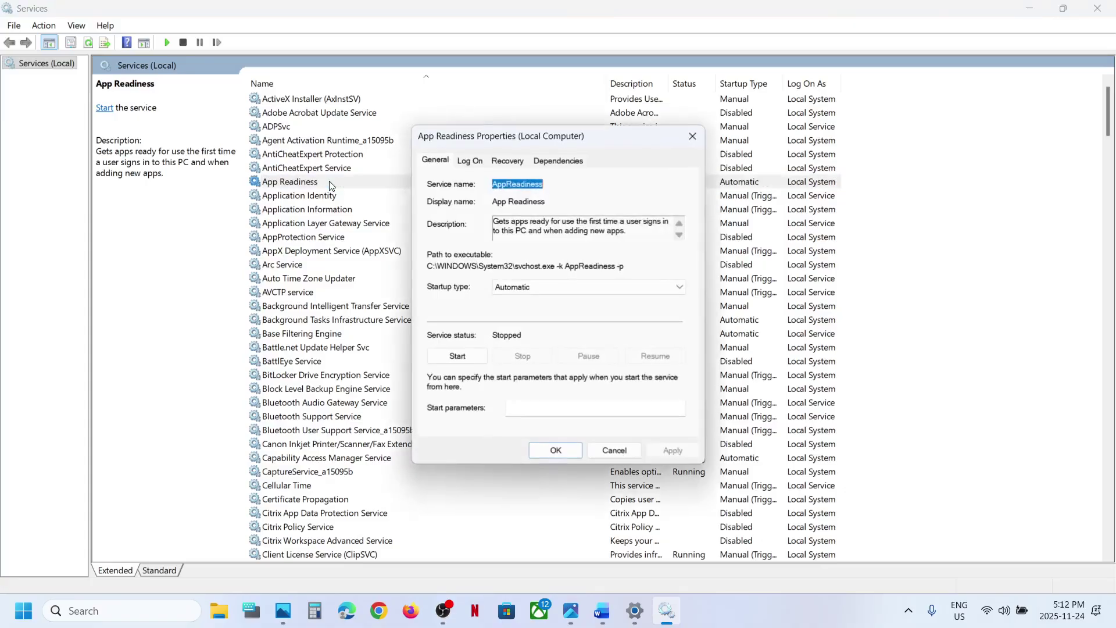
click(529, 287)
click(529, 309)
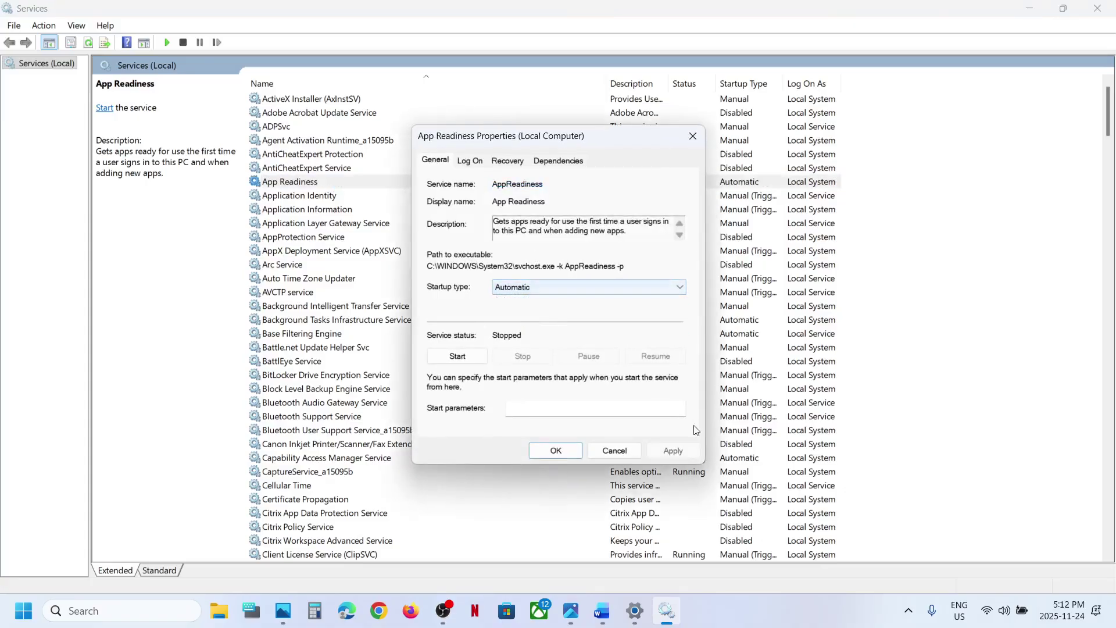
click(673, 451)
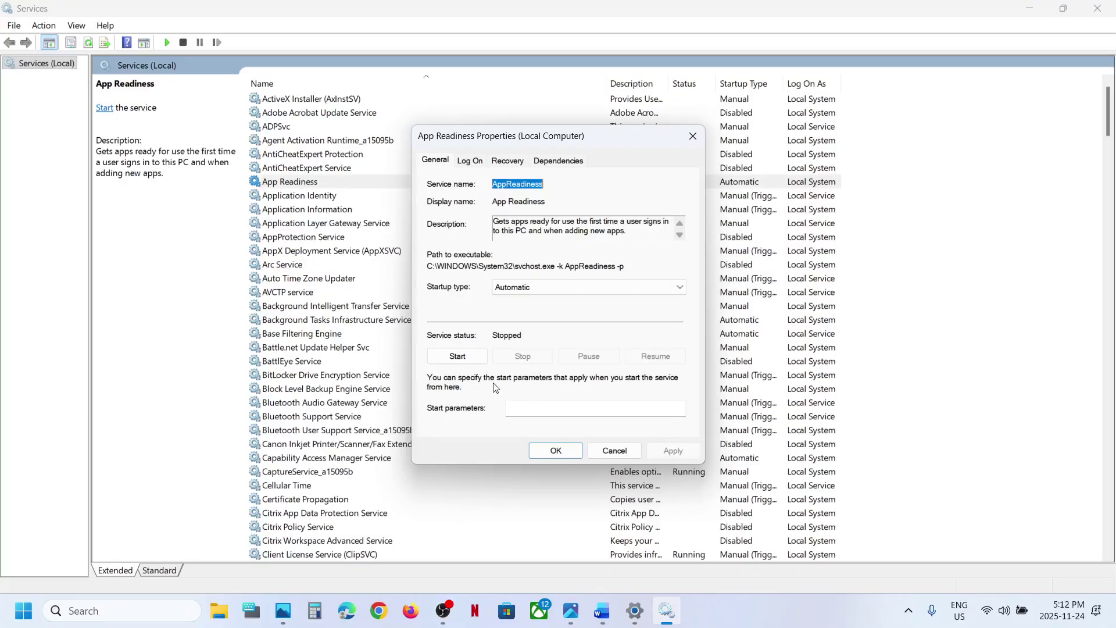
click(457, 356)
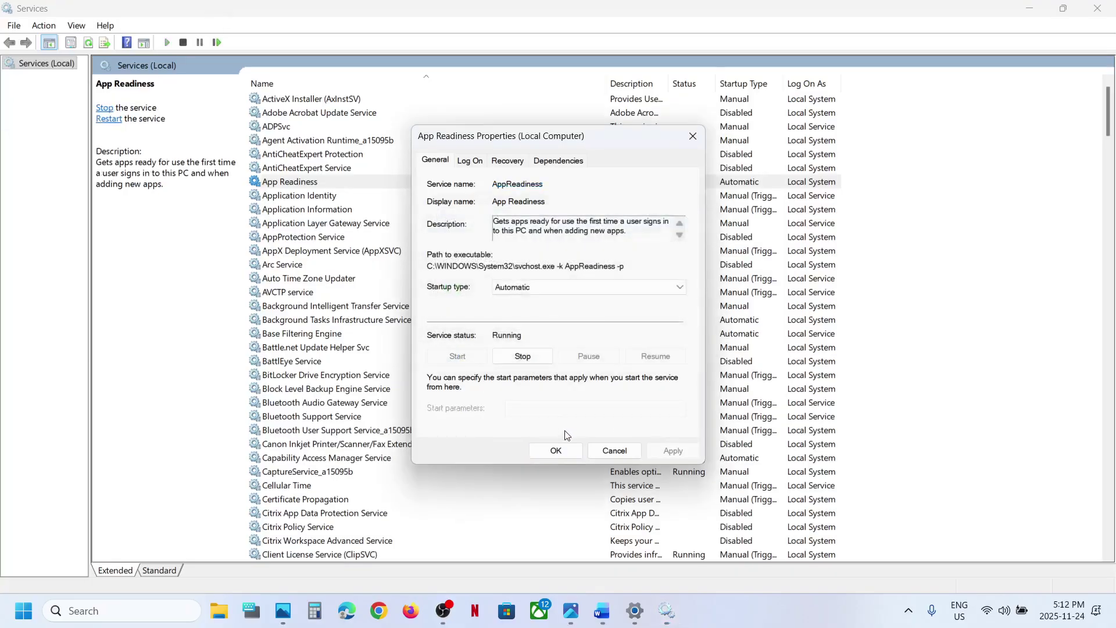
click(556, 451)
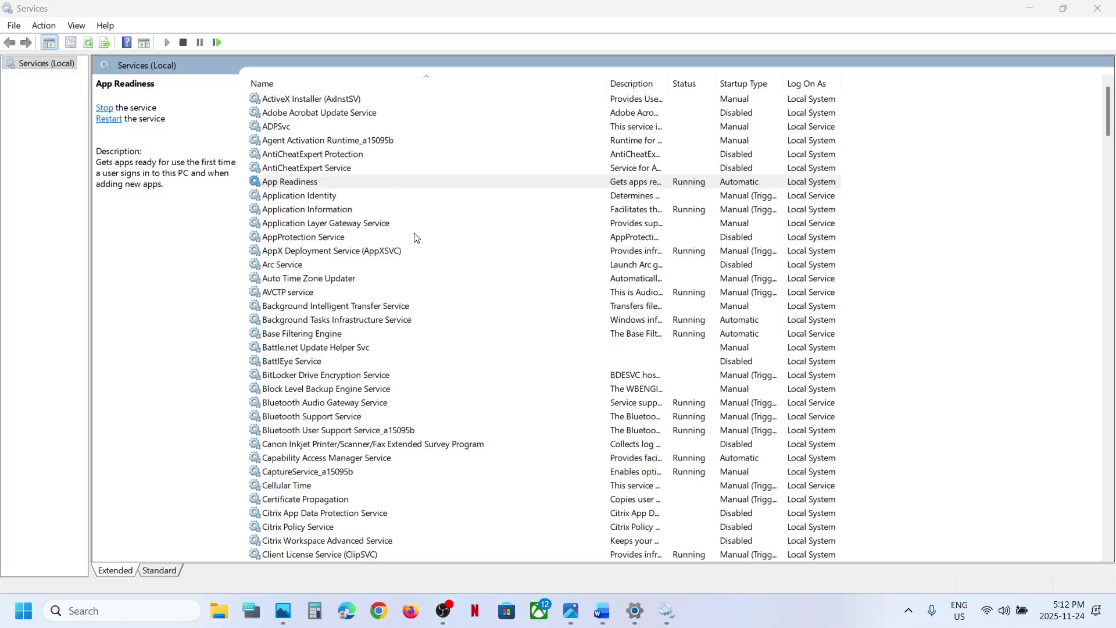
- Restart the App Readiness service
right_click(322, 182)
click(364, 257)
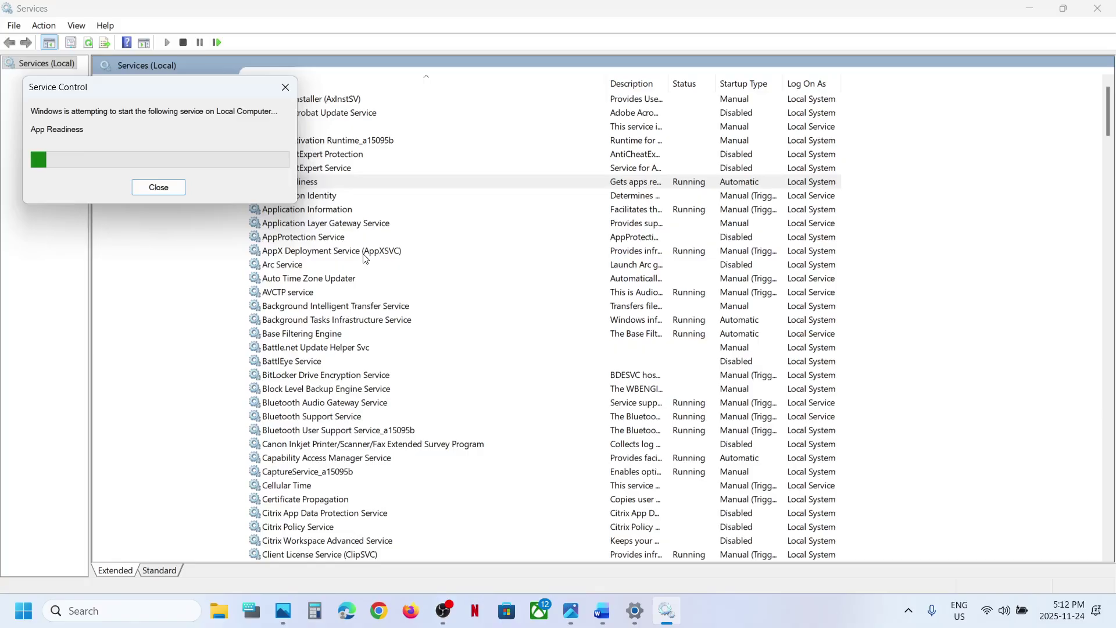
click(352, 333)
click(352, 347)
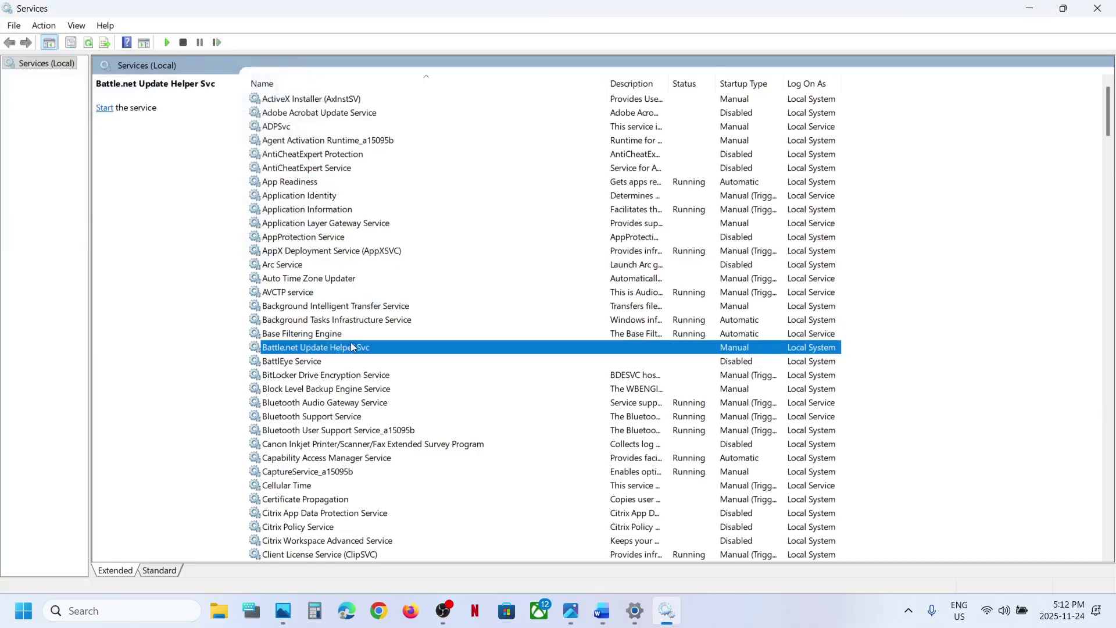
- Set Background Intelligent Transfer Service startup to Automatic, apply it, and start the service
click(360, 307)
double_click(400, 309)
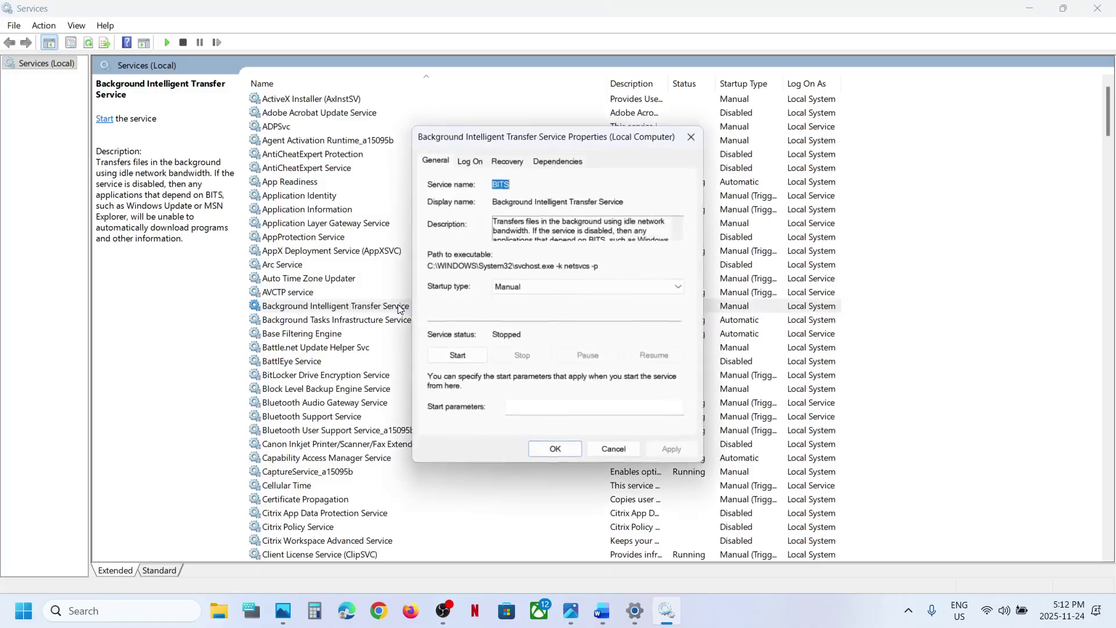
click(581, 287)
click(518, 310)
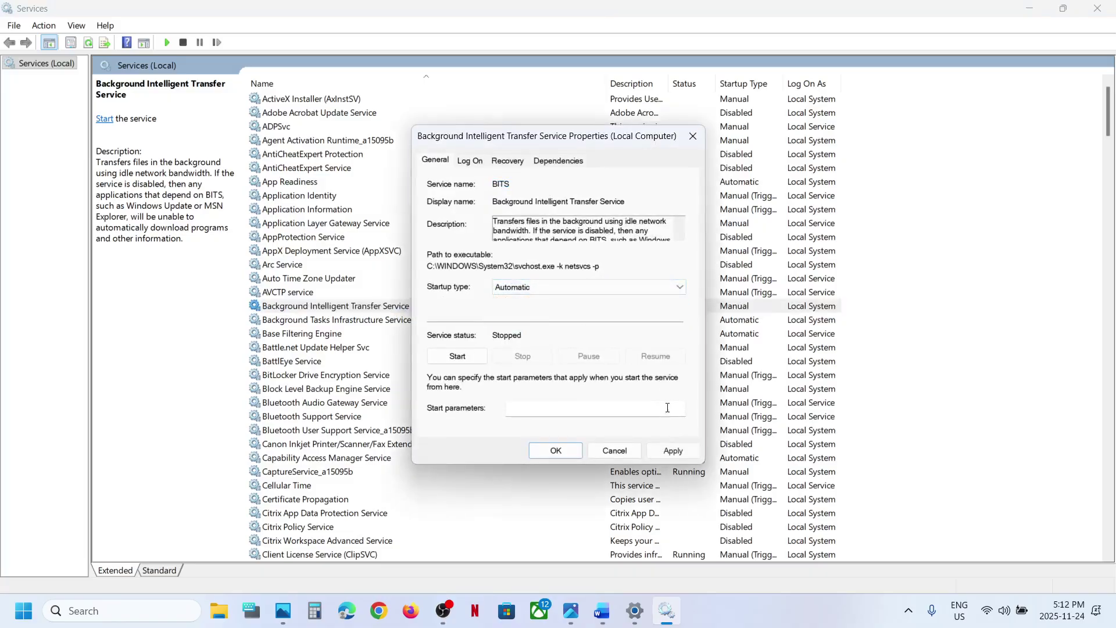
click(673, 451)
click(459, 357)
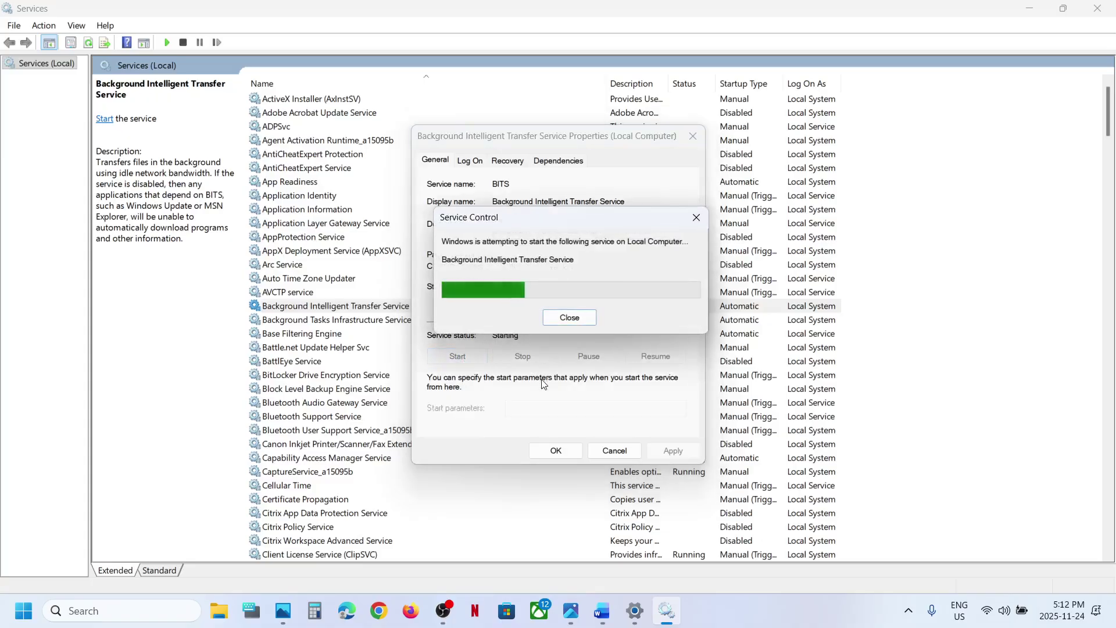
click(555, 451)
- Restart the Background Intelligent Transfer Service
right_click(374, 304)
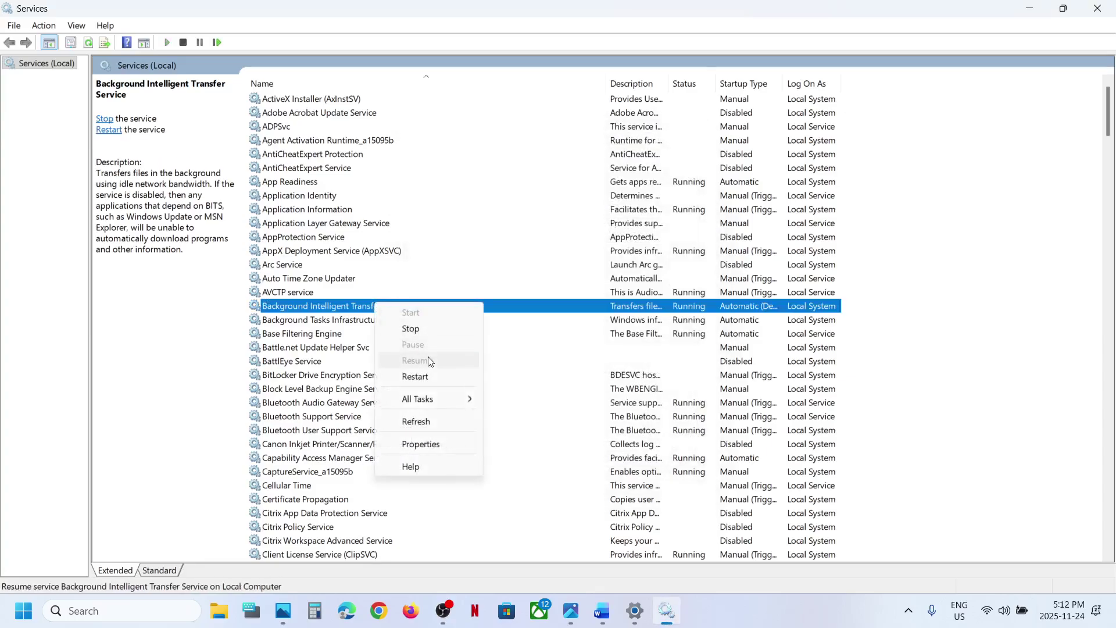
click(428, 377)
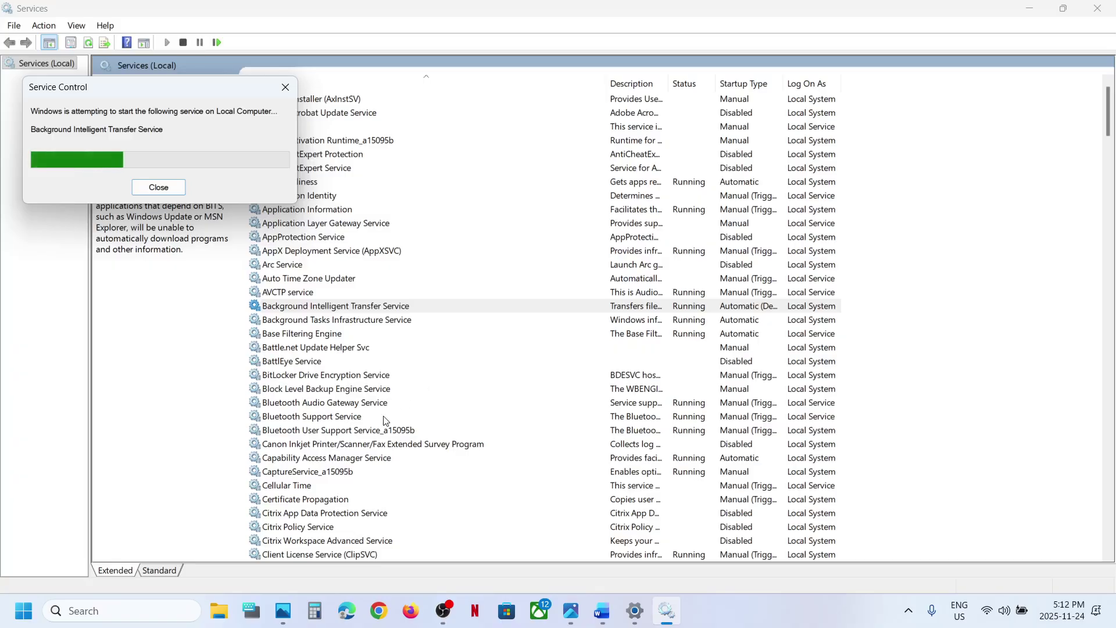
click(350, 441)
- Keep the Windows Update service's startup type on Automatic and apply it
key(w)
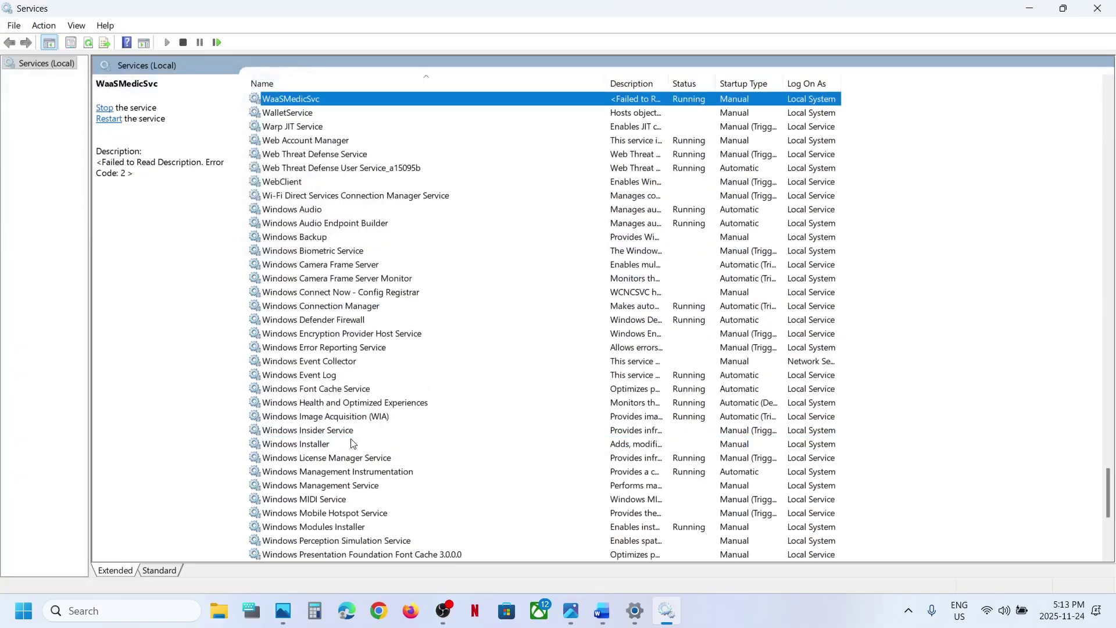
scroll(352, 444, down, 10)
click(319, 363)
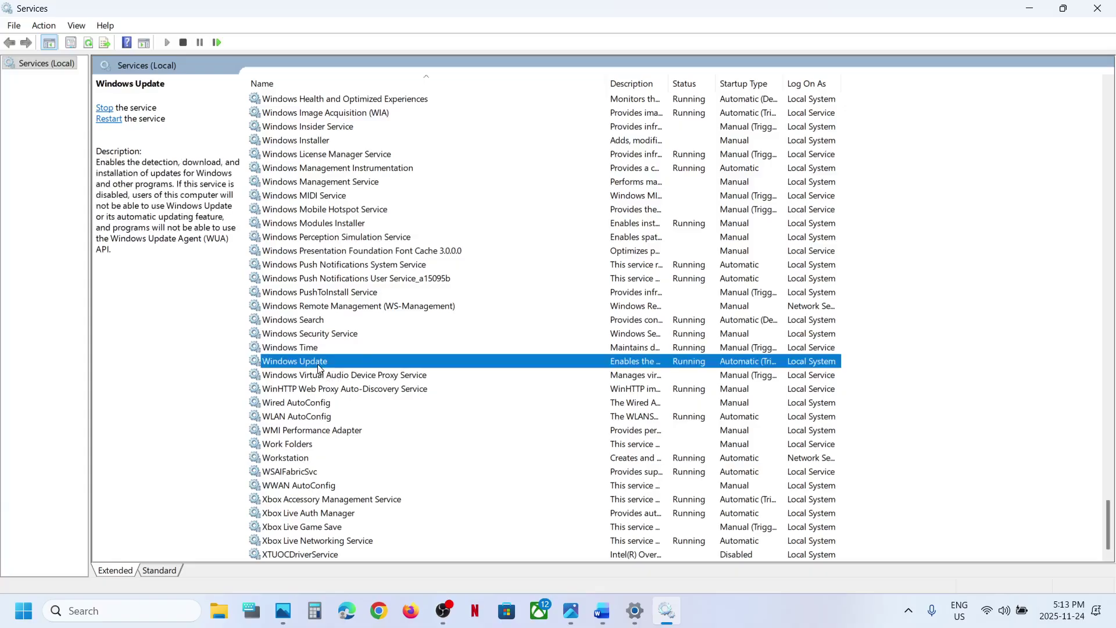
double_click(372, 361)
click(560, 287)
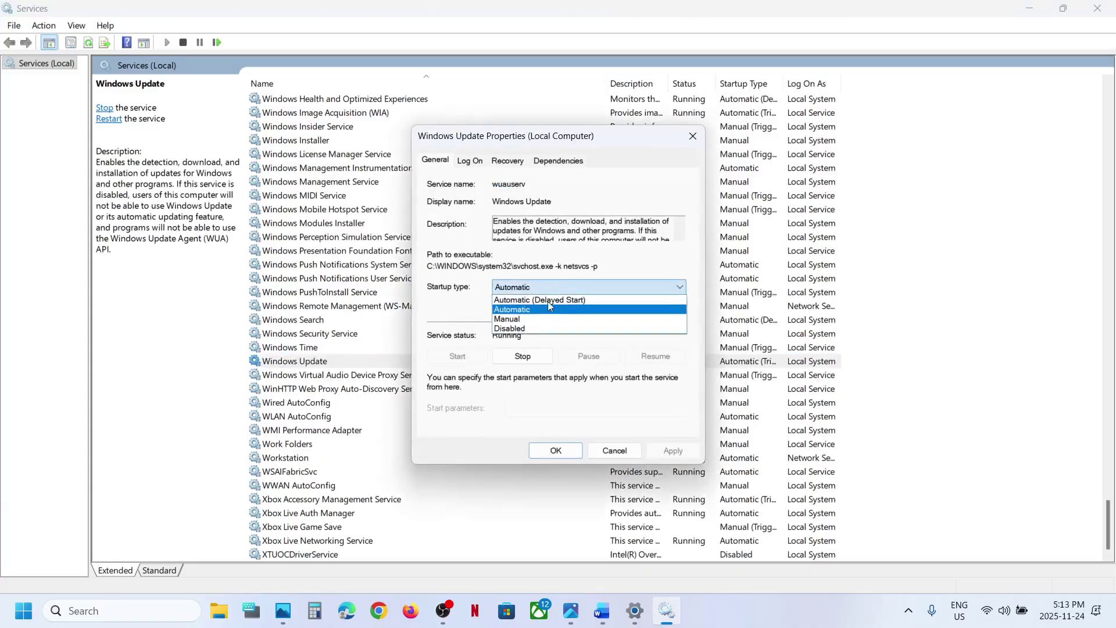
click(546, 309)
click(672, 451)
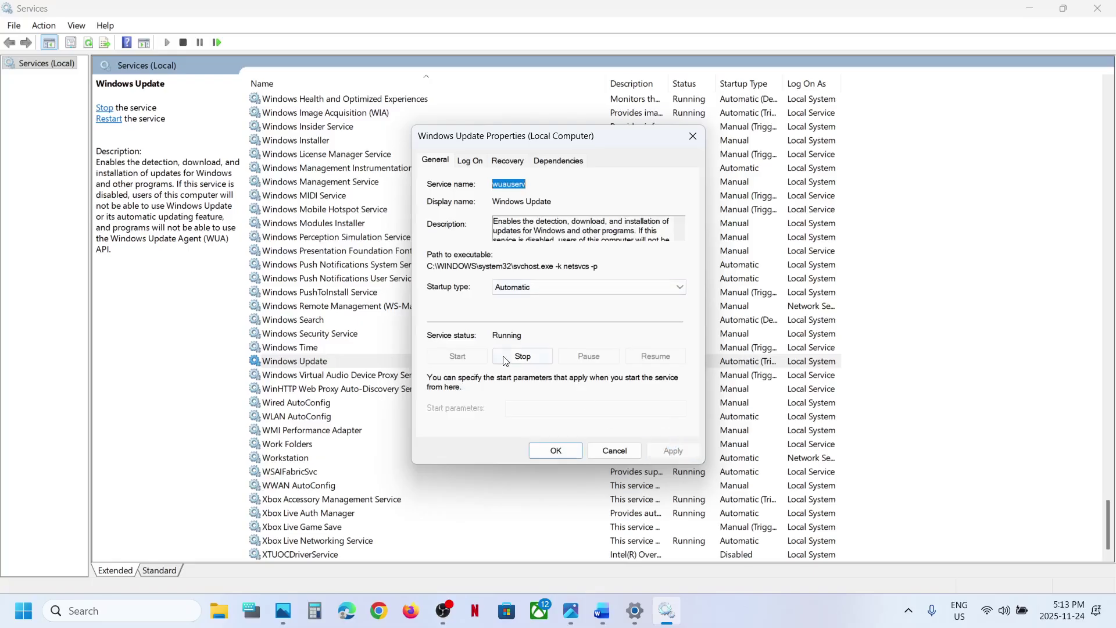
click(551, 451)
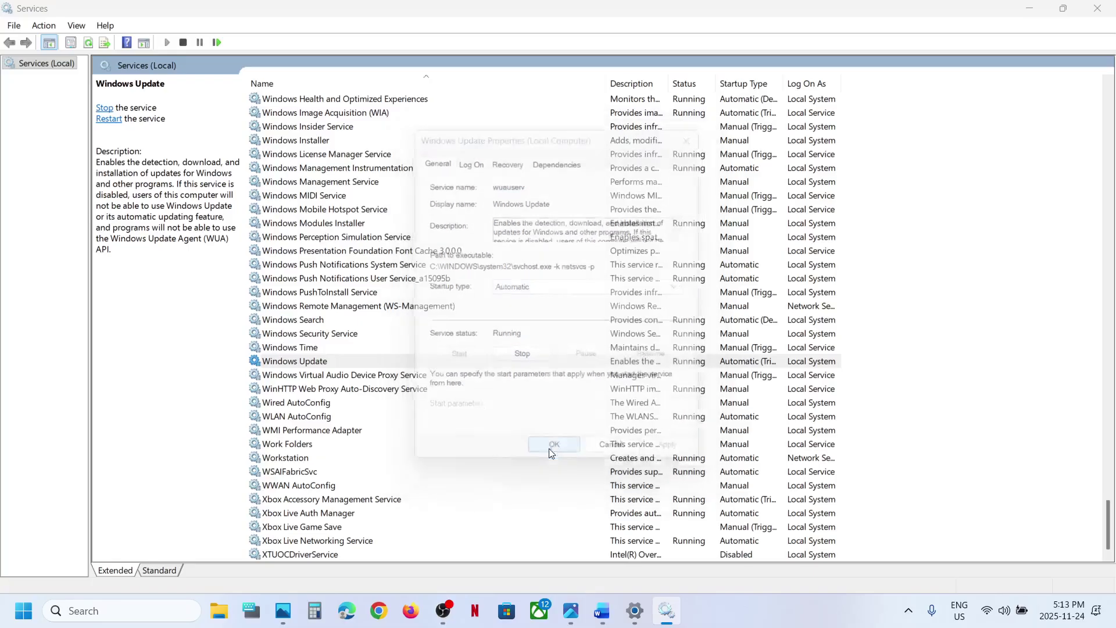
- Restart the Windows Update service and close the Services window
right_click(312, 363)
click(356, 434)
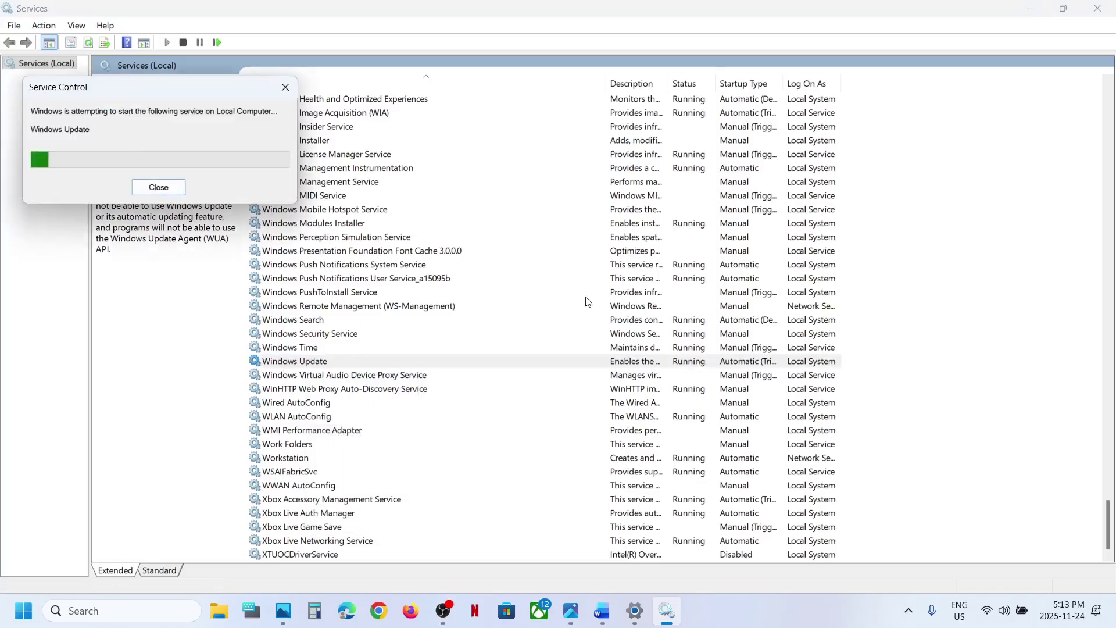
click(1098, 8)
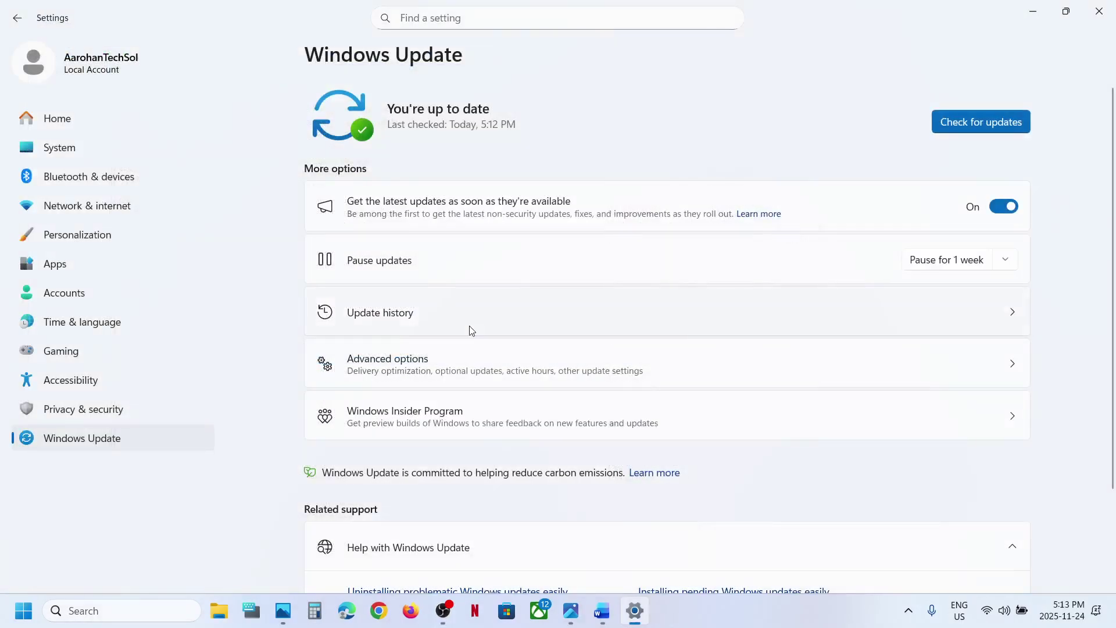
- Scroll the Word notes to Step 3's SFC and DISM commands
click(602, 611)
scroll(422, 404, down, 3)
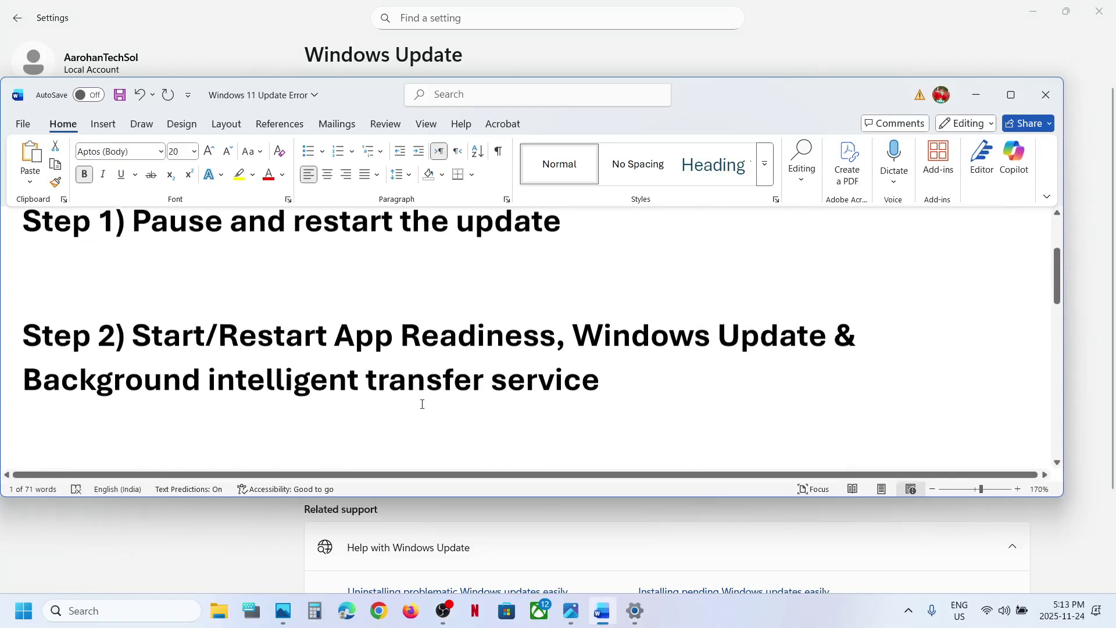
scroll(422, 404, down, 5)
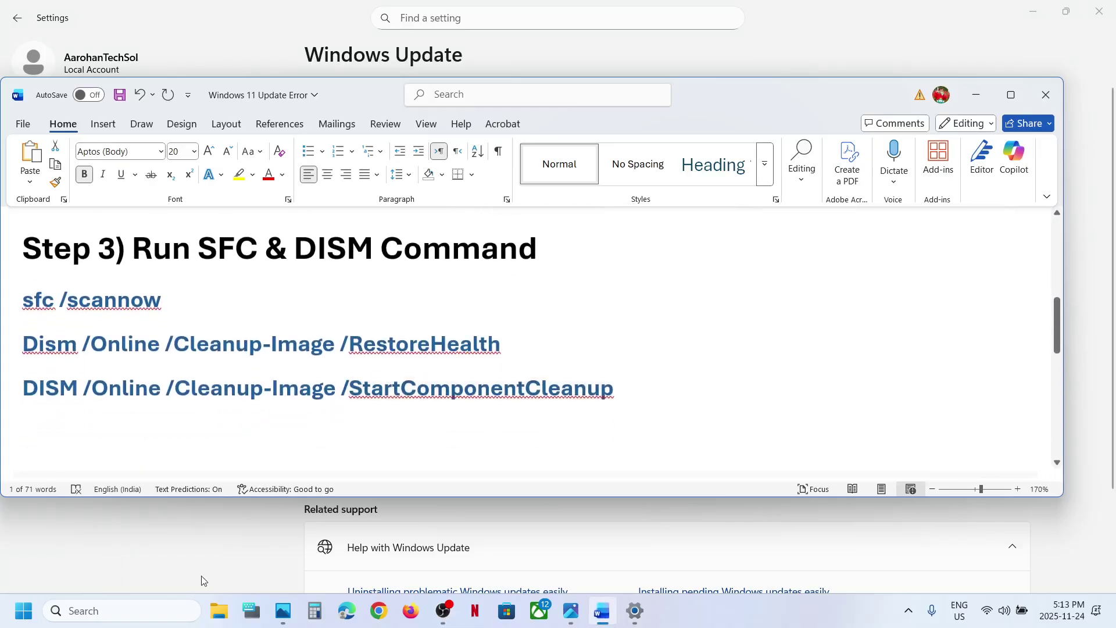
- Run Command Prompt as administrator and move it to the right side of the screen
click(128, 610)
text(cmd)
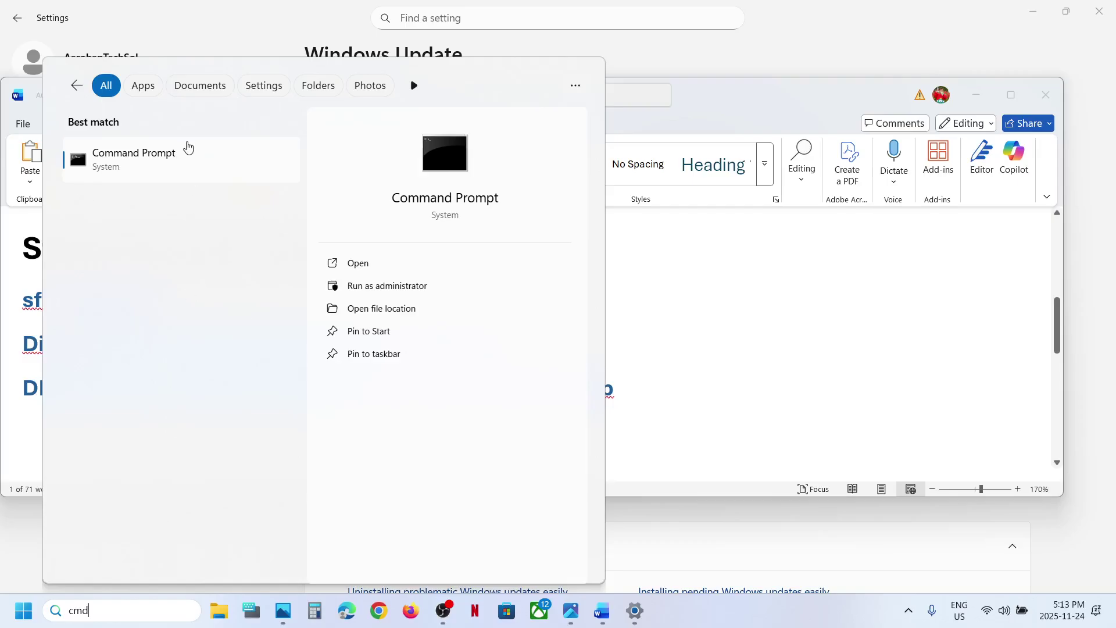
right_click(153, 155)
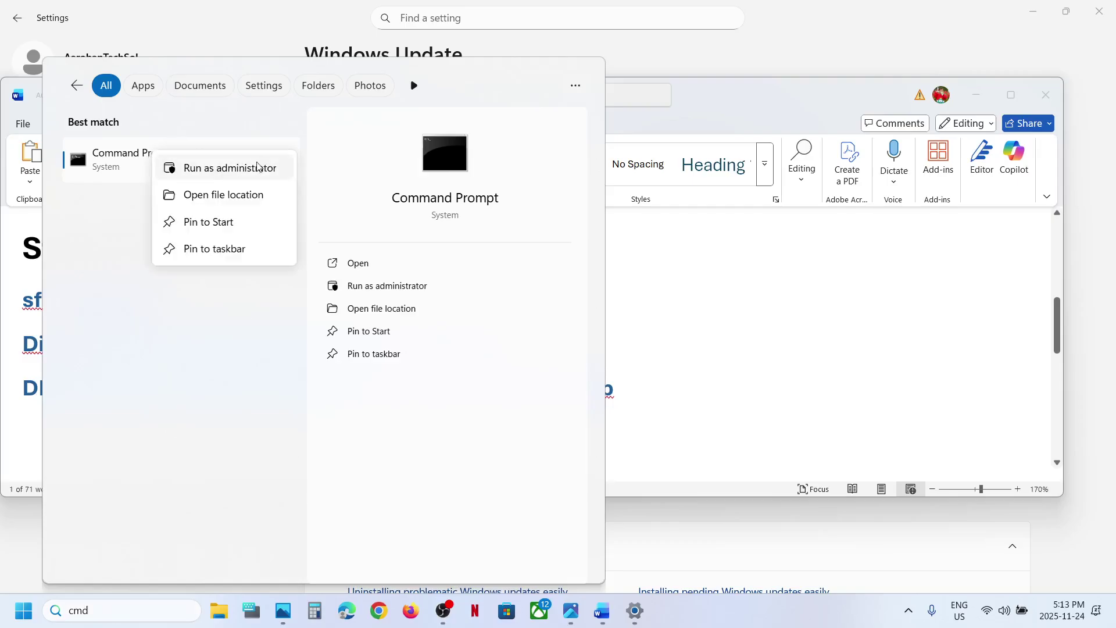
click(208, 174)
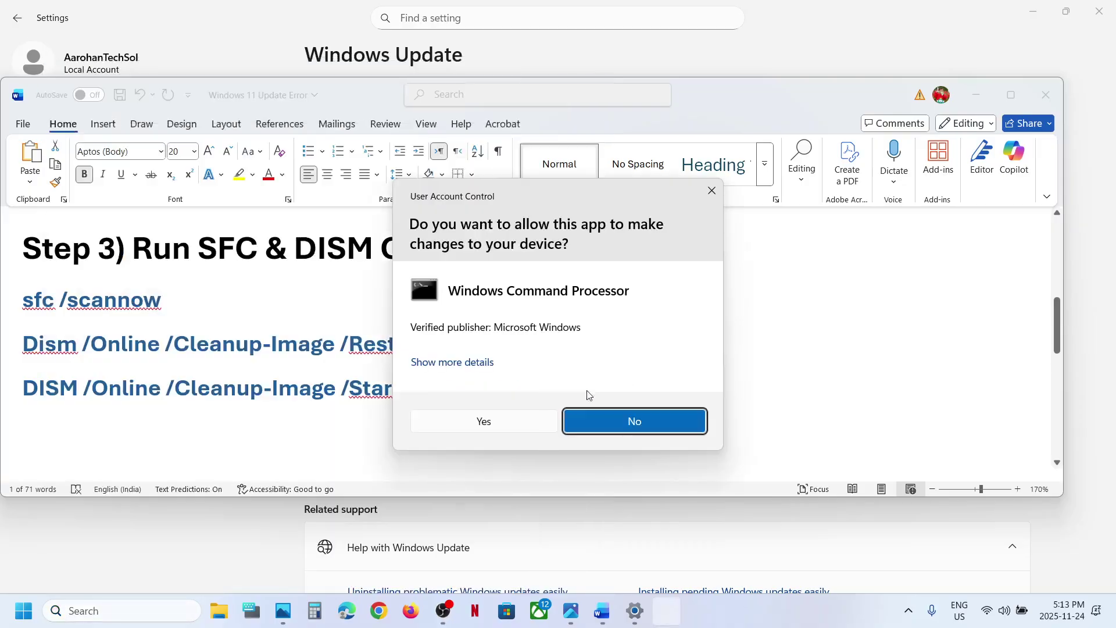
click(481, 419)
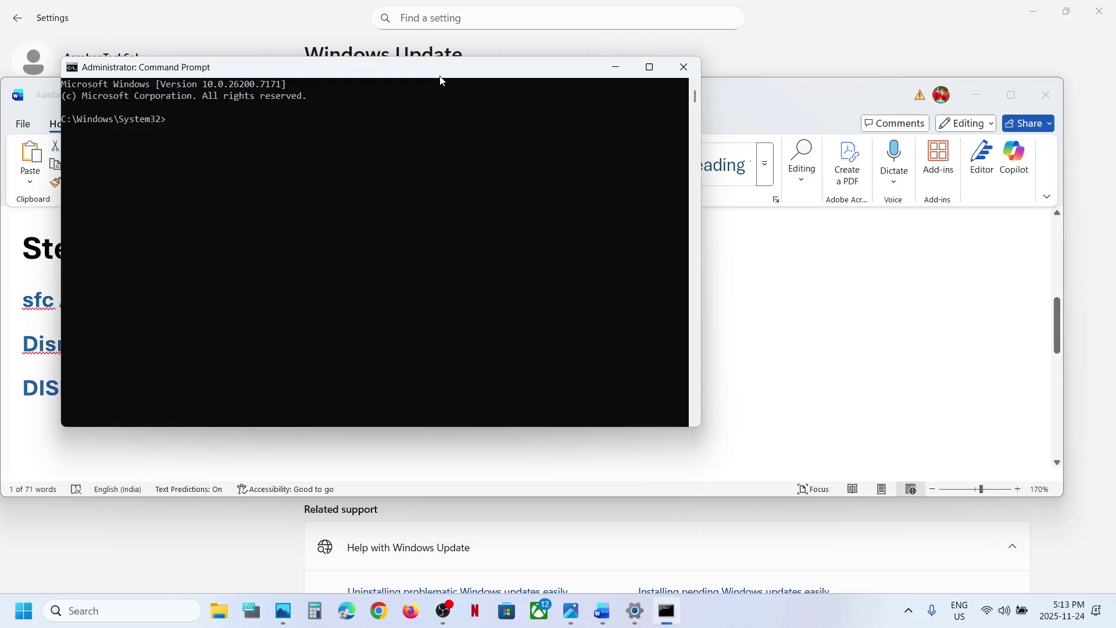
drag(442, 69, 826, 73)
- Copy 'sfc /scannow' from the notes, paste it into Command Prompt, and run it
click(128, 305)
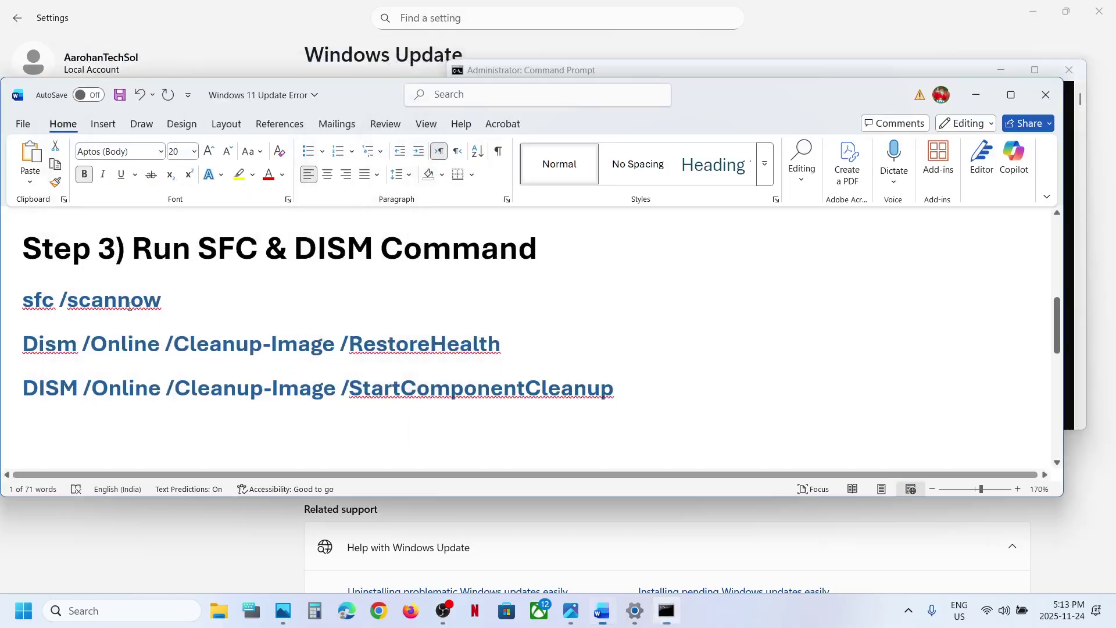
triple_click(128, 306)
key(ctrl+c)
key(alt+Tab)
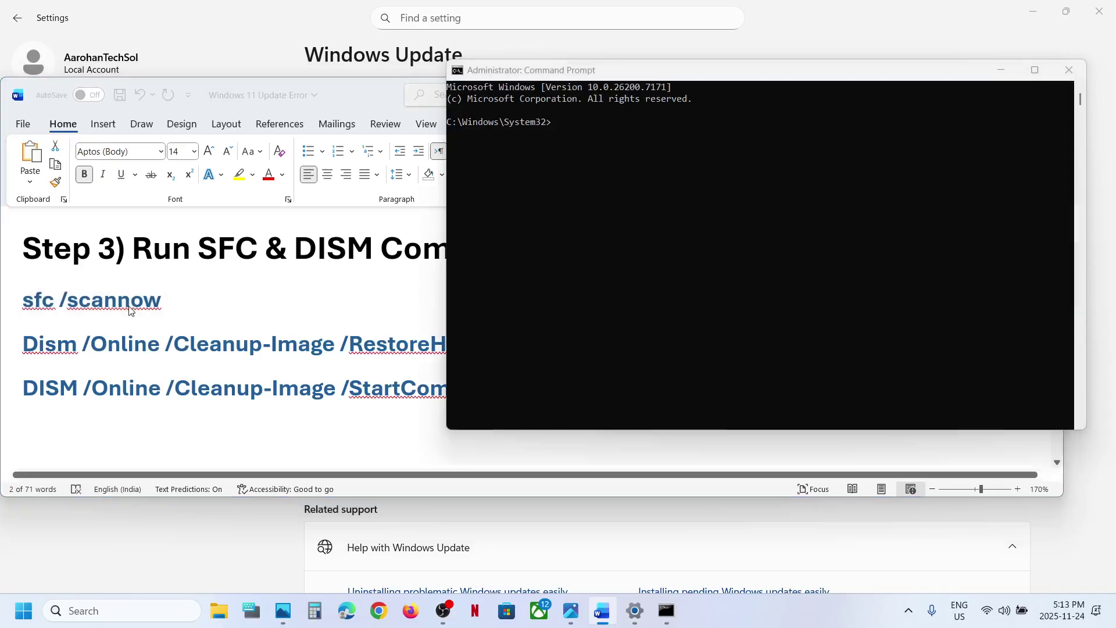
right_click(604, 179)
key(Return)
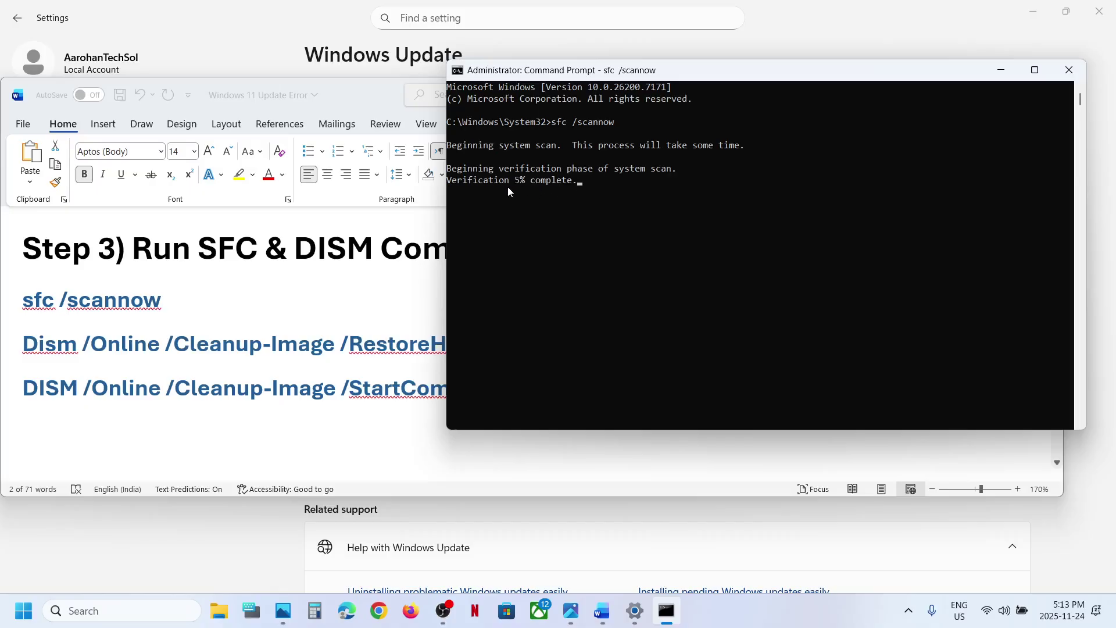
- Select the RestoreHealth and StartComponentCleanup DISM lines while checking SFC verification progress
key(alt+Tab)
double_click(280, 347)
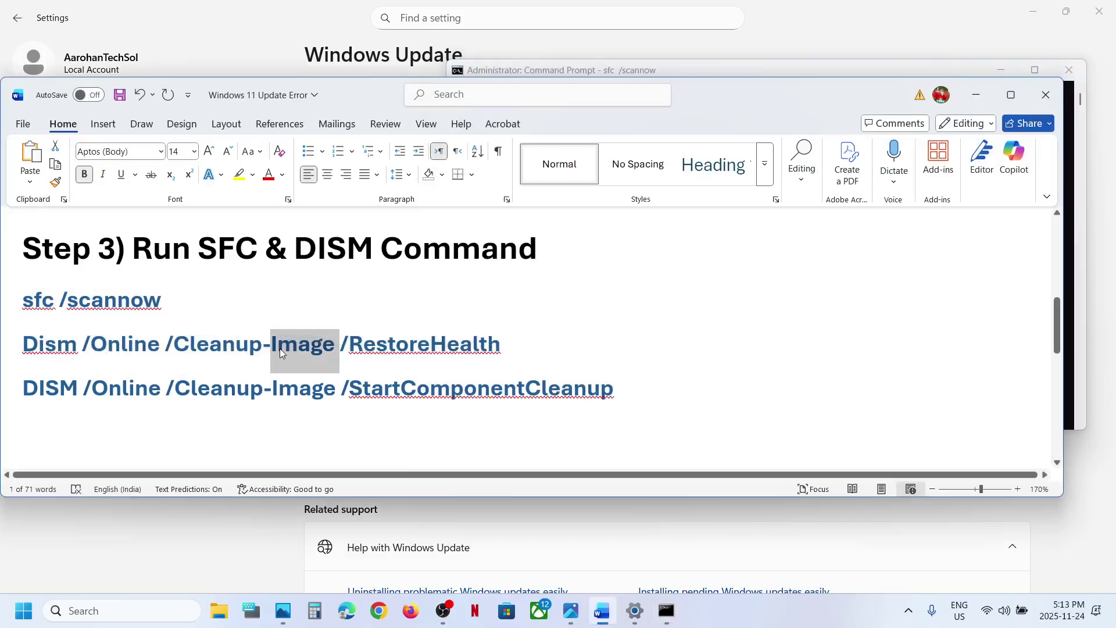
triple_click(280, 348)
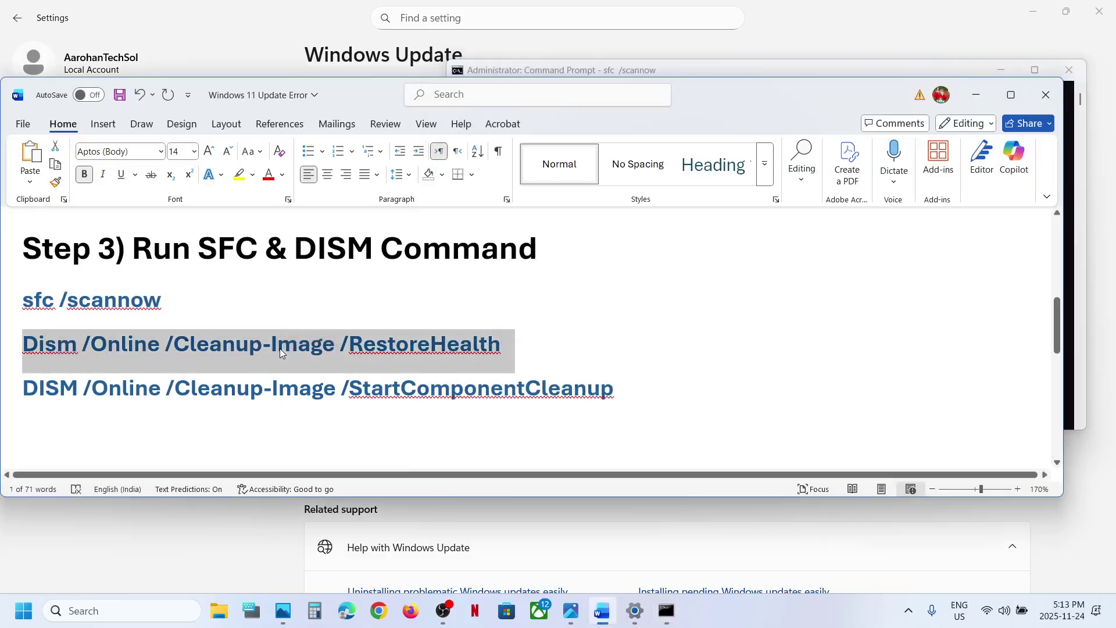
key(alt+Tab)
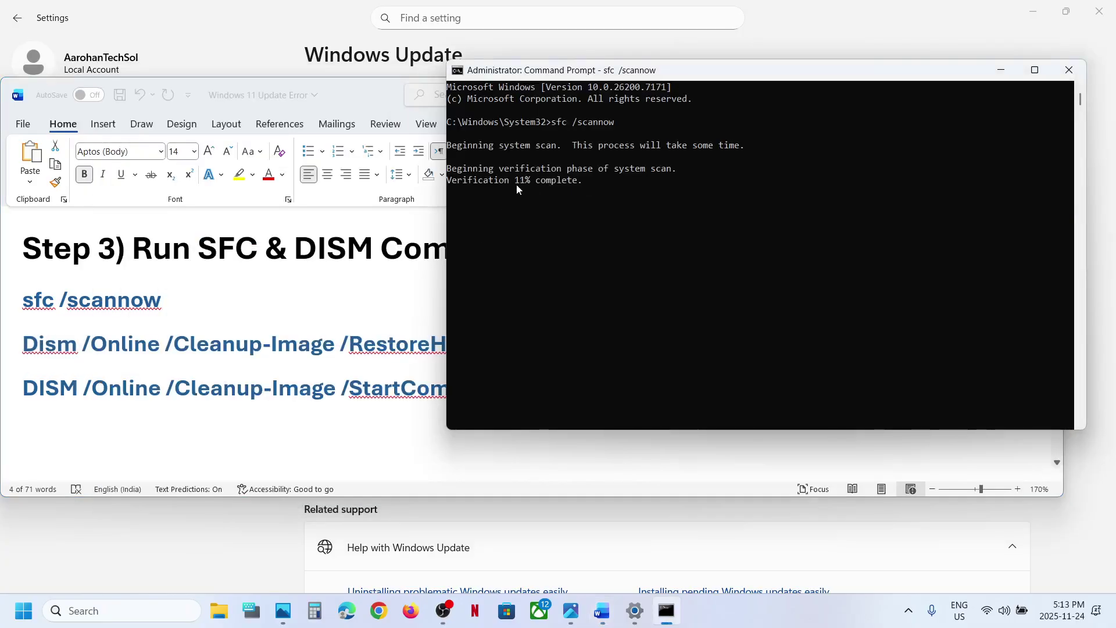
key(alt+Tab)
key(alt+Tab)
key(alt+Tab)
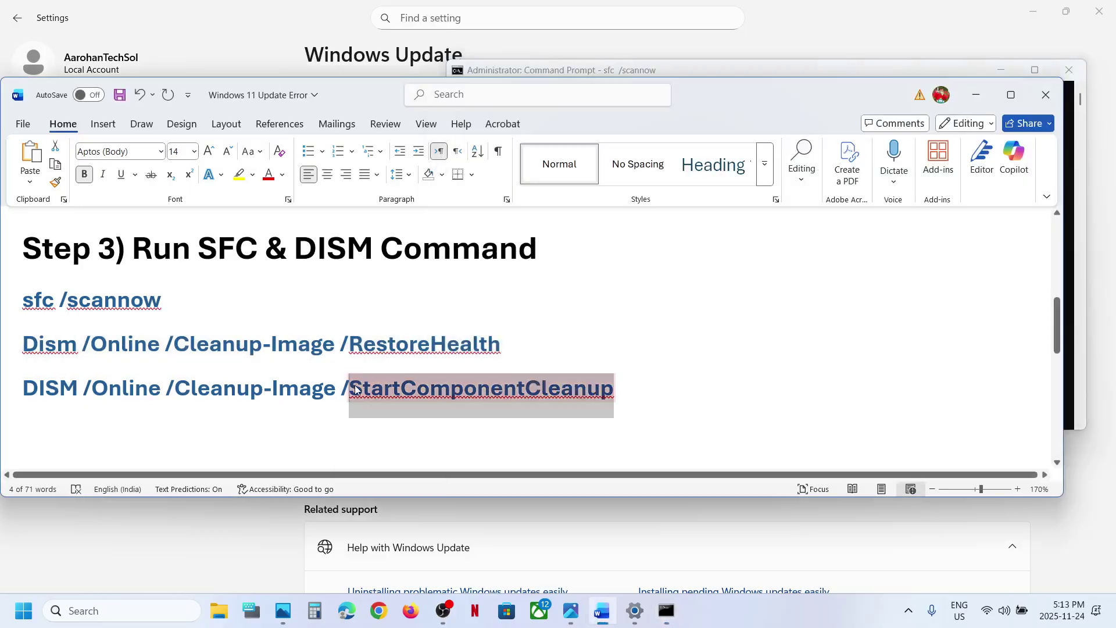
triple_click(354, 385)
key(alt+Tab)
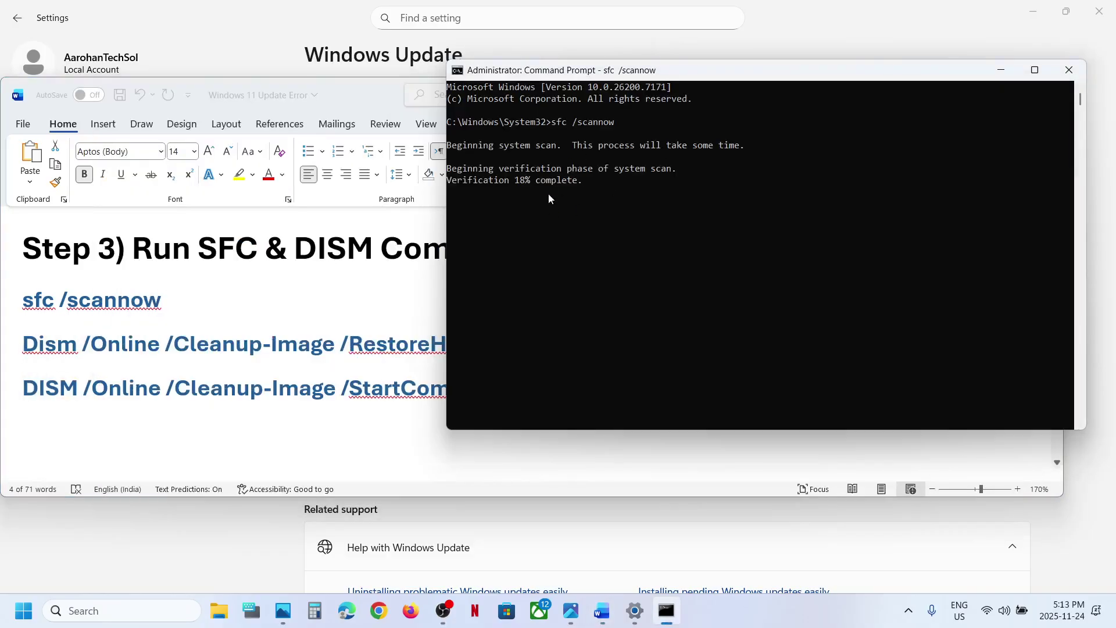
key(alt+Tab)
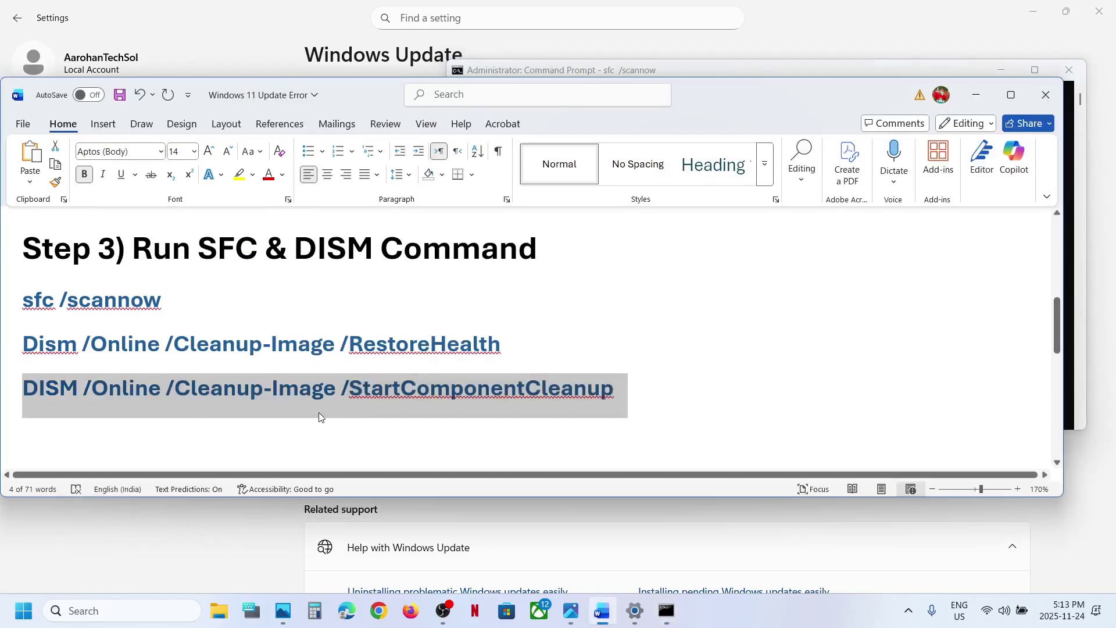
key(alt+Tab)
key(alt+Tab)
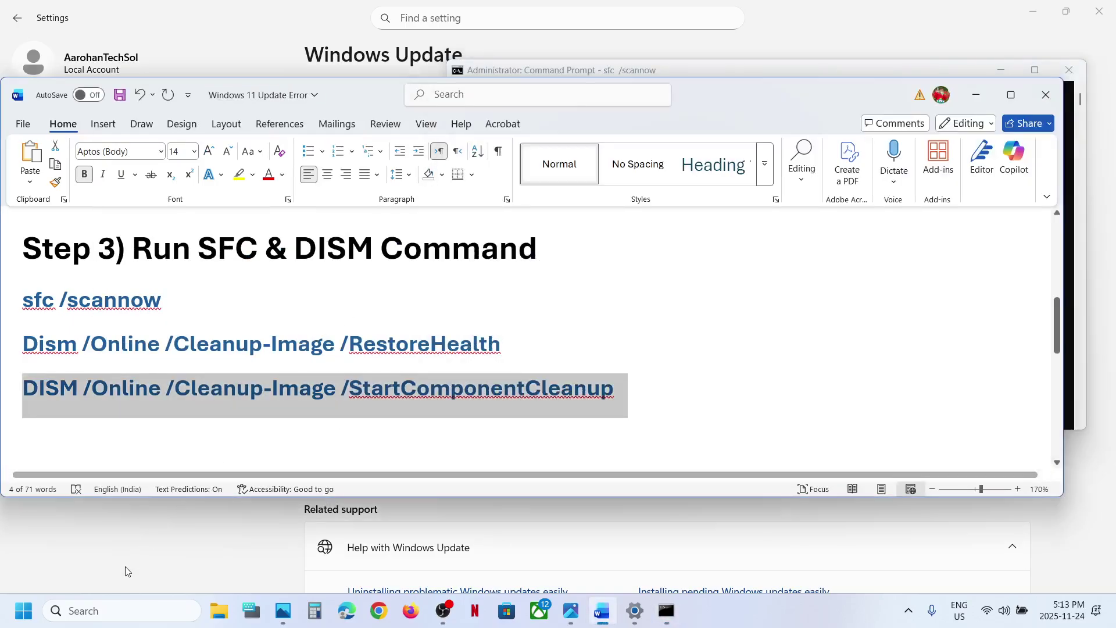
- Show the Start menu power options again, then scroll the notes to Step 4
click(123, 564)
click(26, 615)
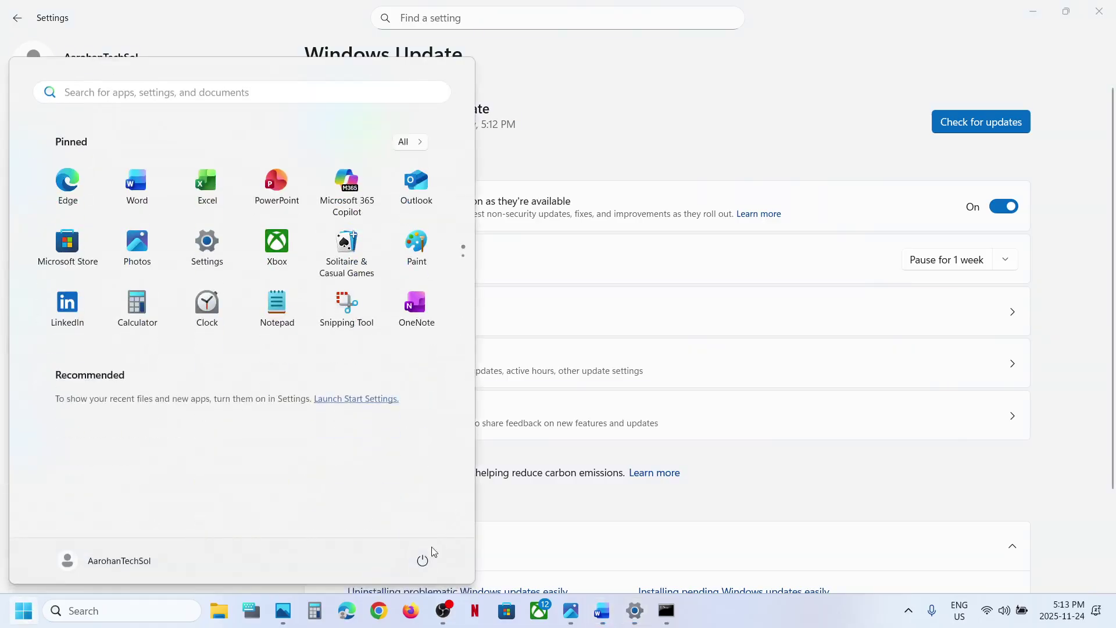
click(424, 559)
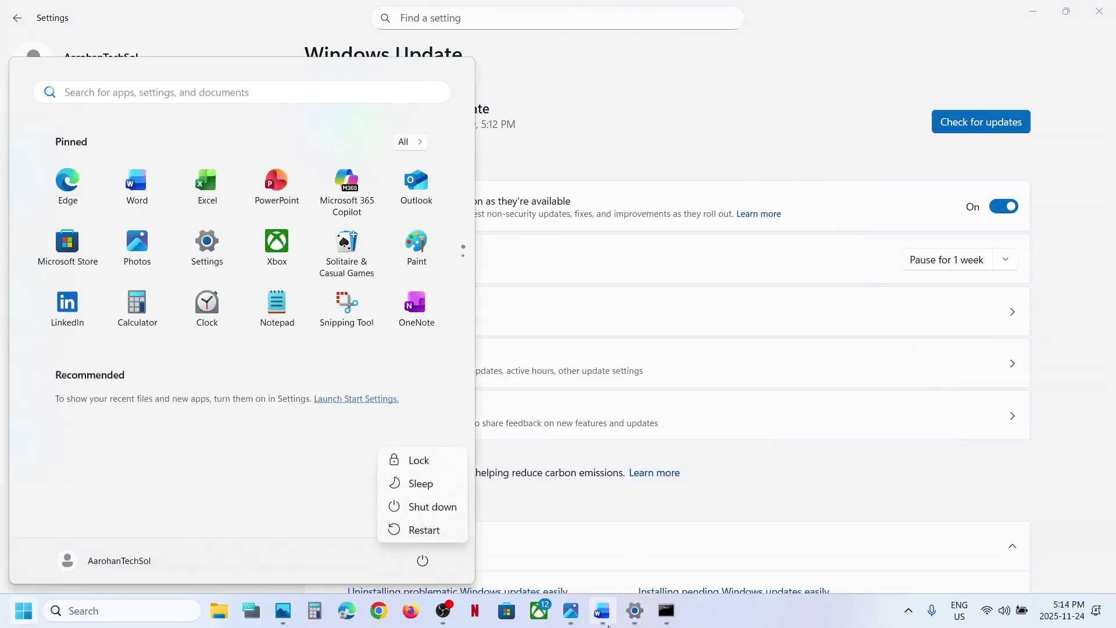
click(602, 611)
scroll(507, 346, down, 3)
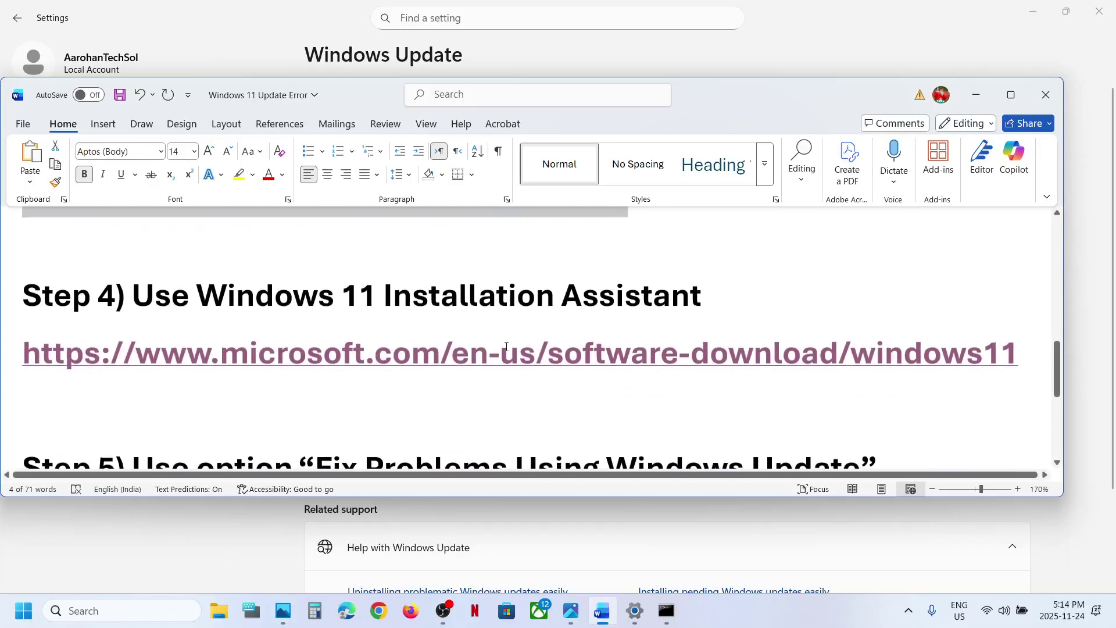
- Download the Windows 11 Installation Assistant from the Step 4 link in a maximized browser
ctrl+click(407, 358)
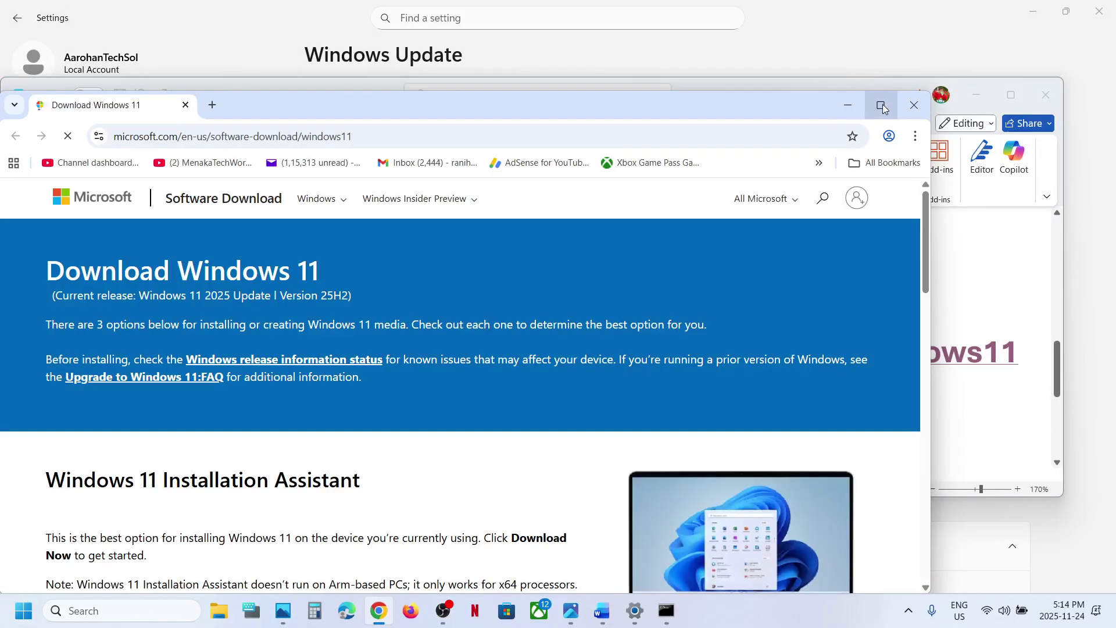
click(882, 107)
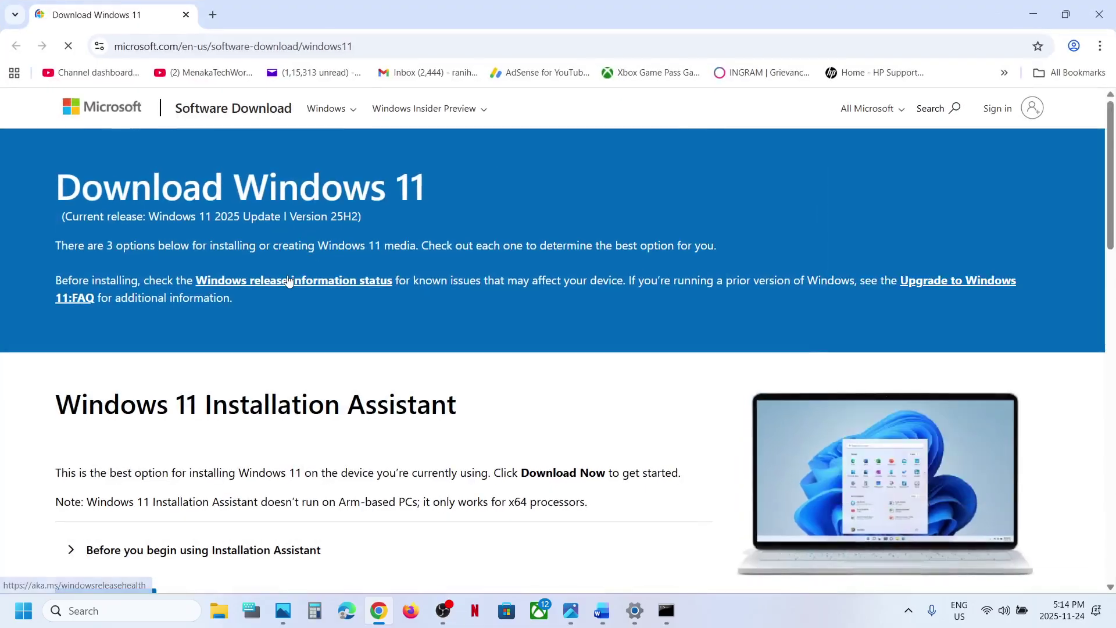
scroll(272, 406, down, 3)
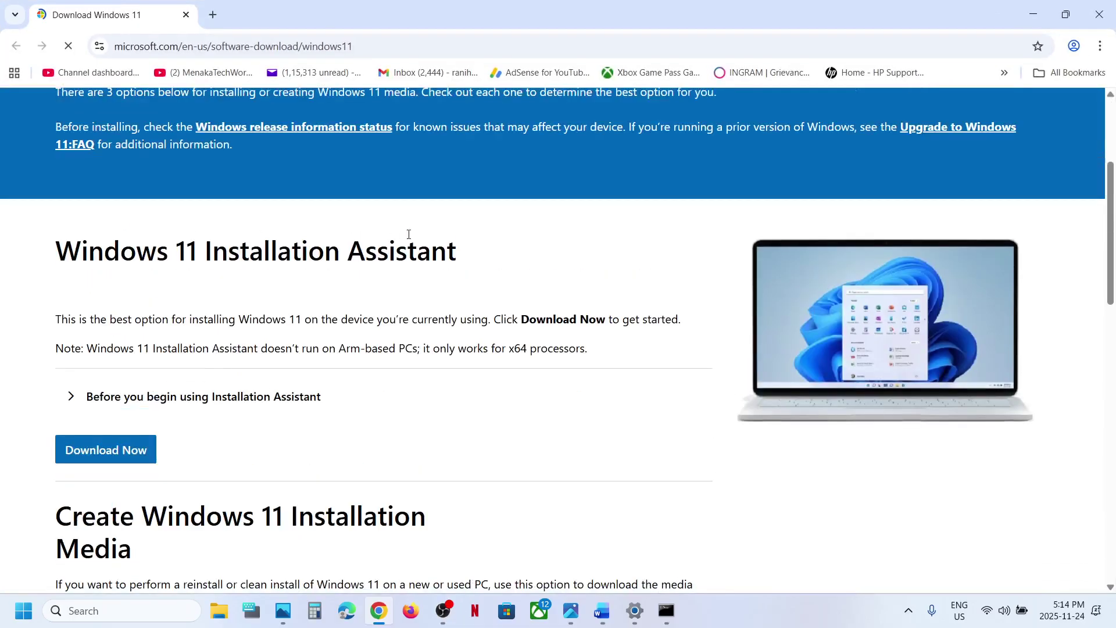
click(102, 451)
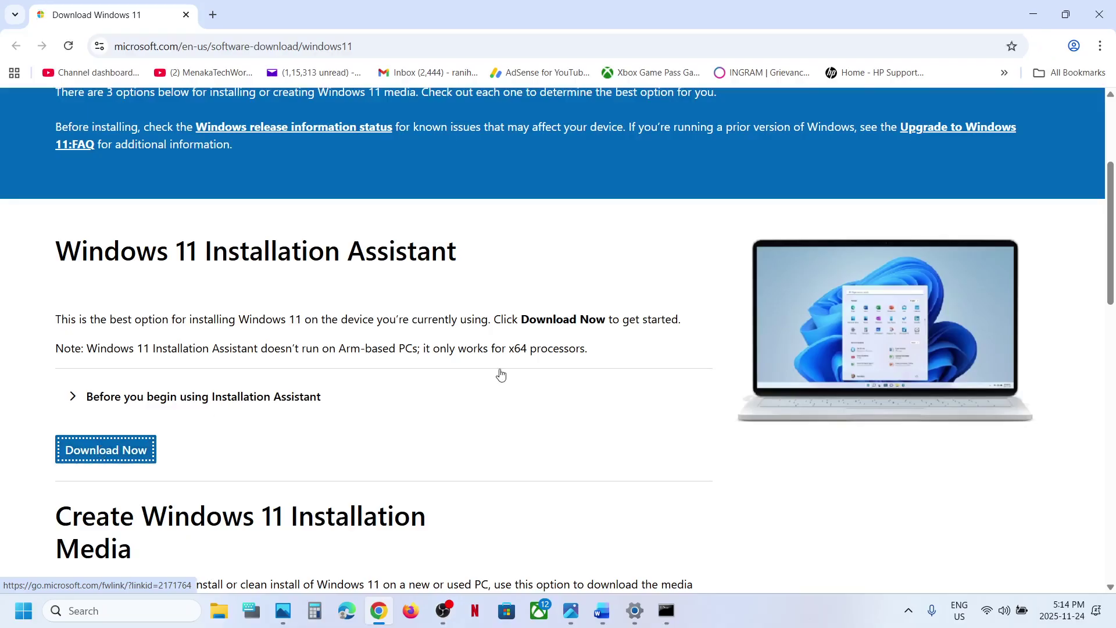
- Run the Installation Assistant, which reports Windows 11 is current, then return to the Step 5 notes
mouse_move(859, 102)
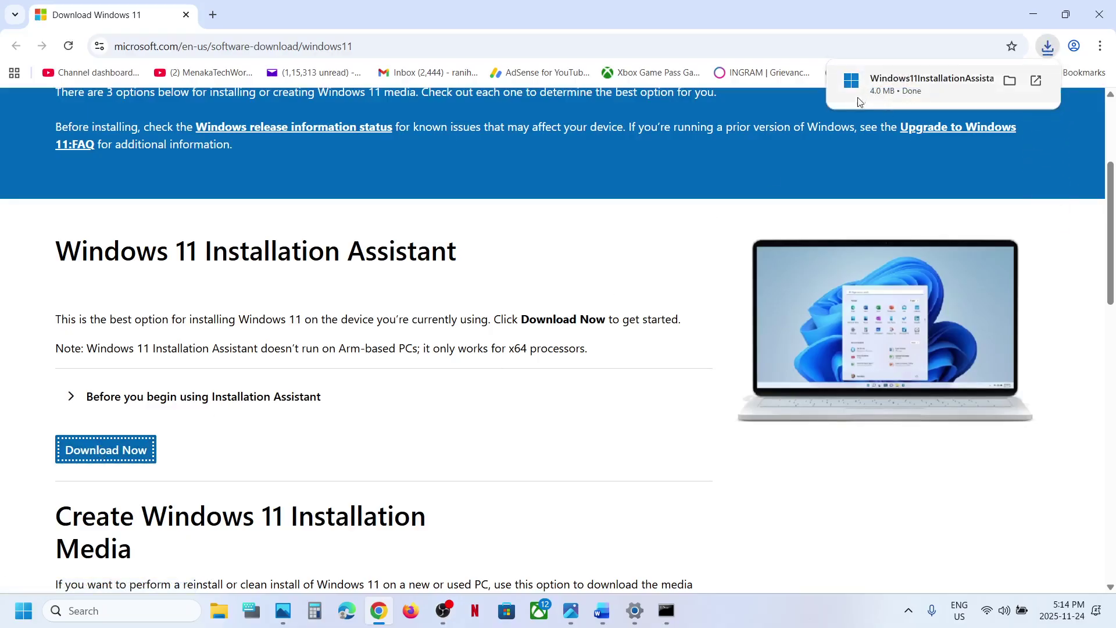
click(913, 87)
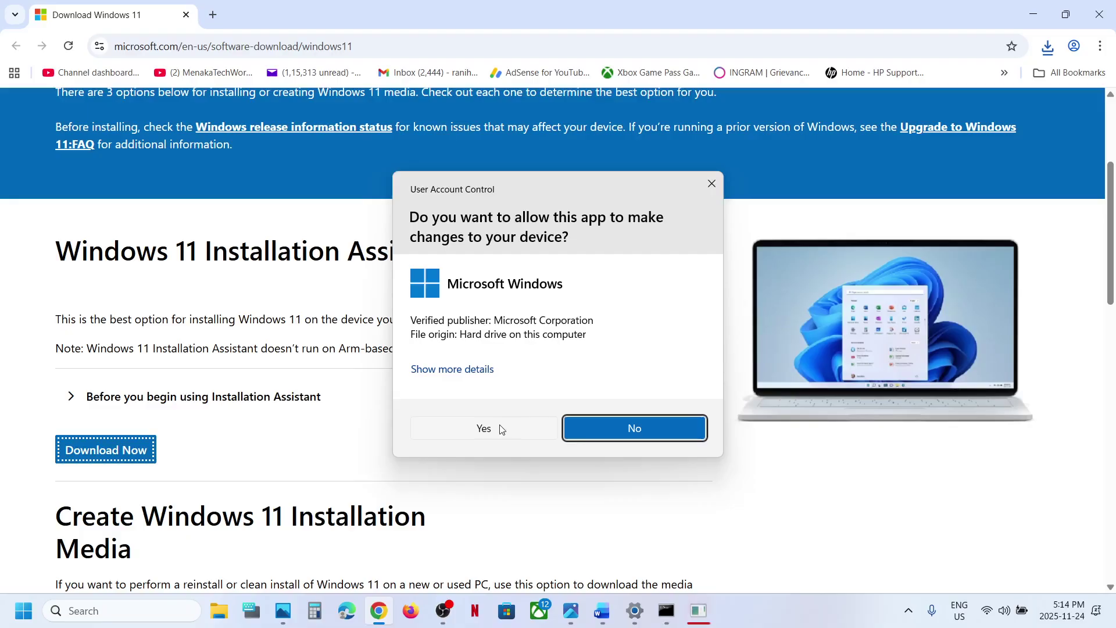
click(499, 429)
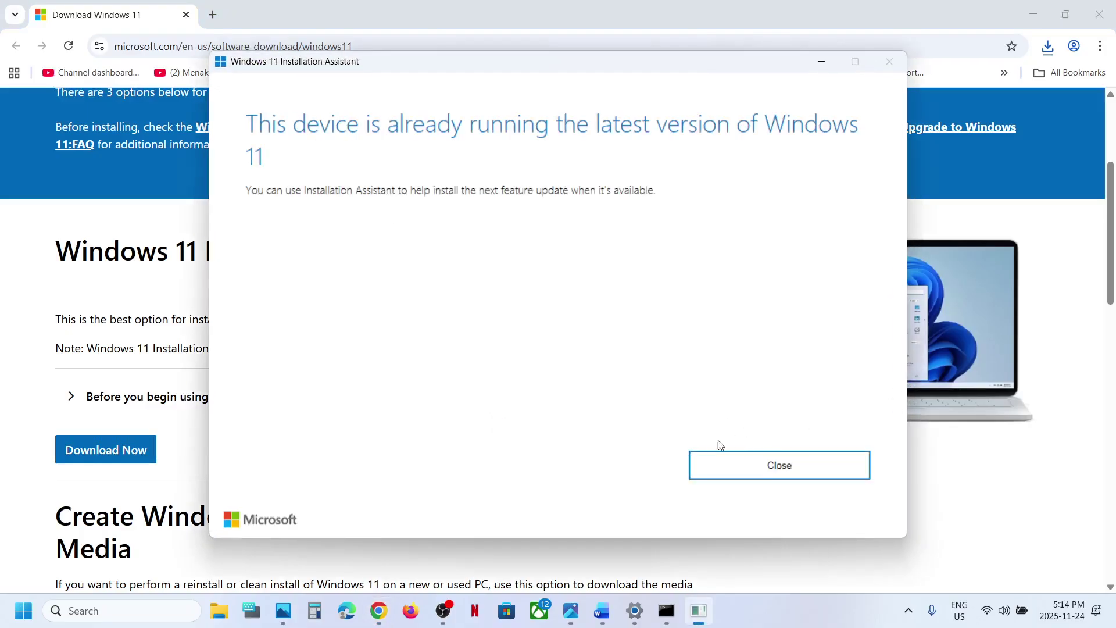
click(765, 469)
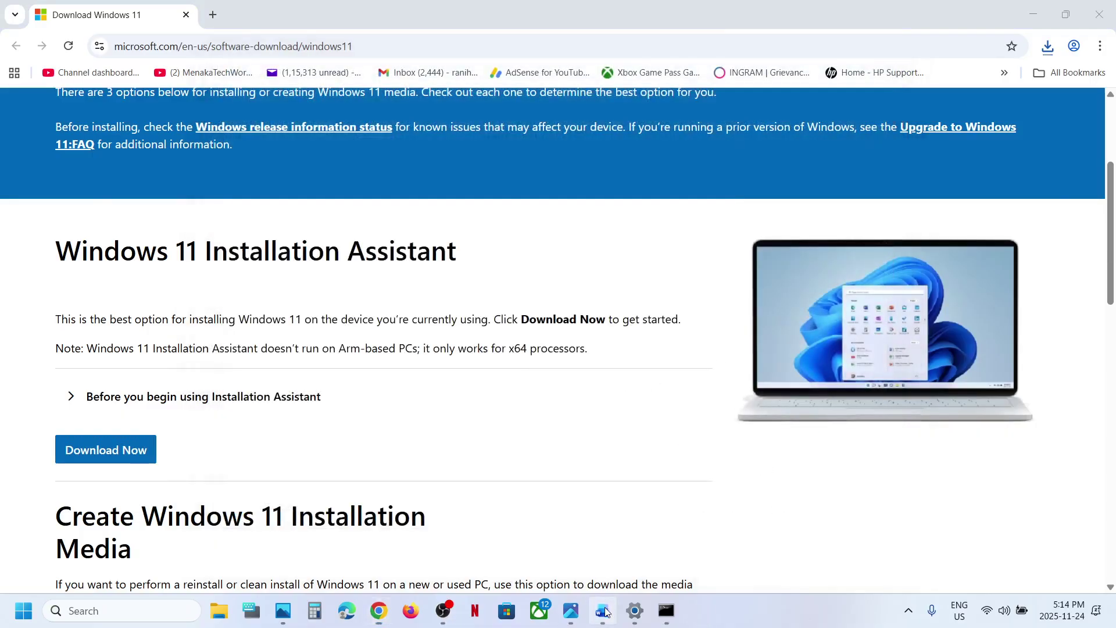
click(602, 611)
scroll(477, 375, down, 2)
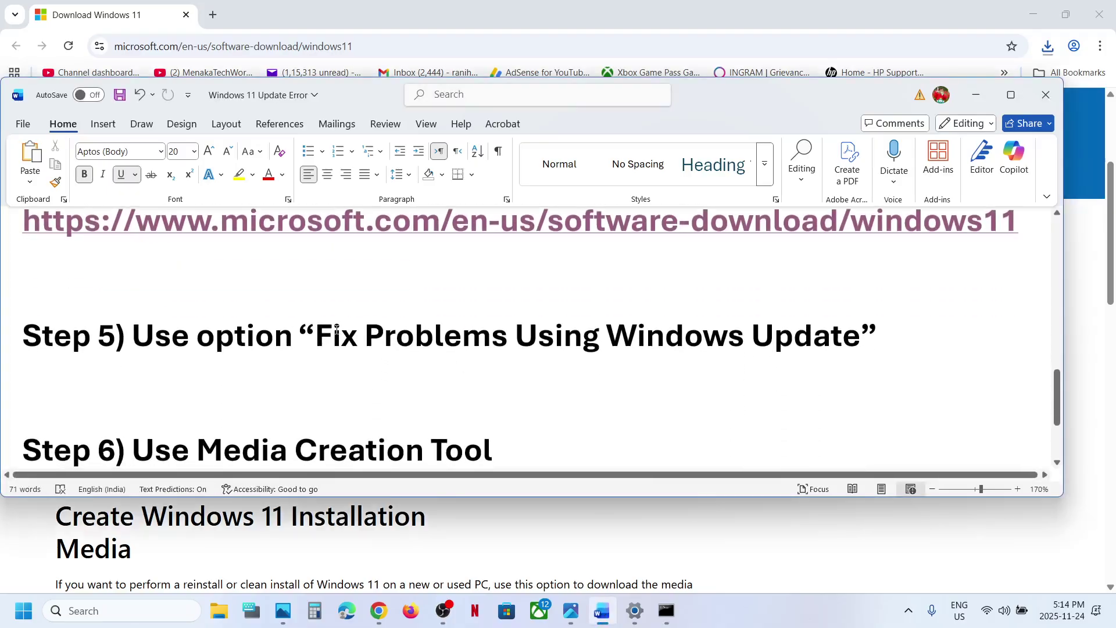
- Open Windows Update's Advanced options and then the Recovery options
drag(317, 336, 770, 338)
key(alt+Tab)
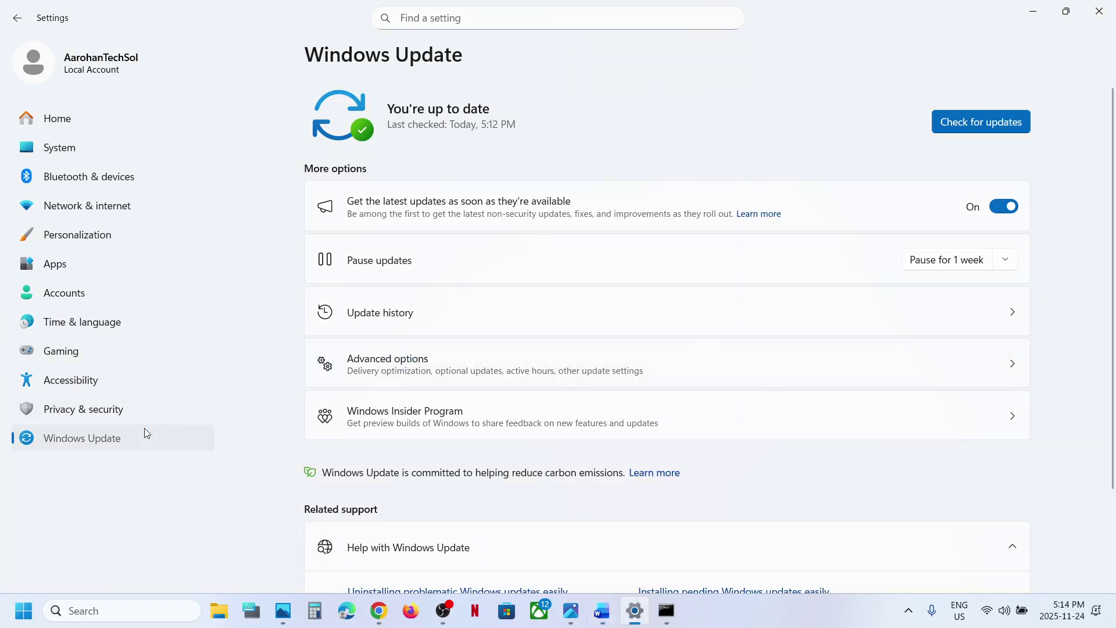
click(422, 370)
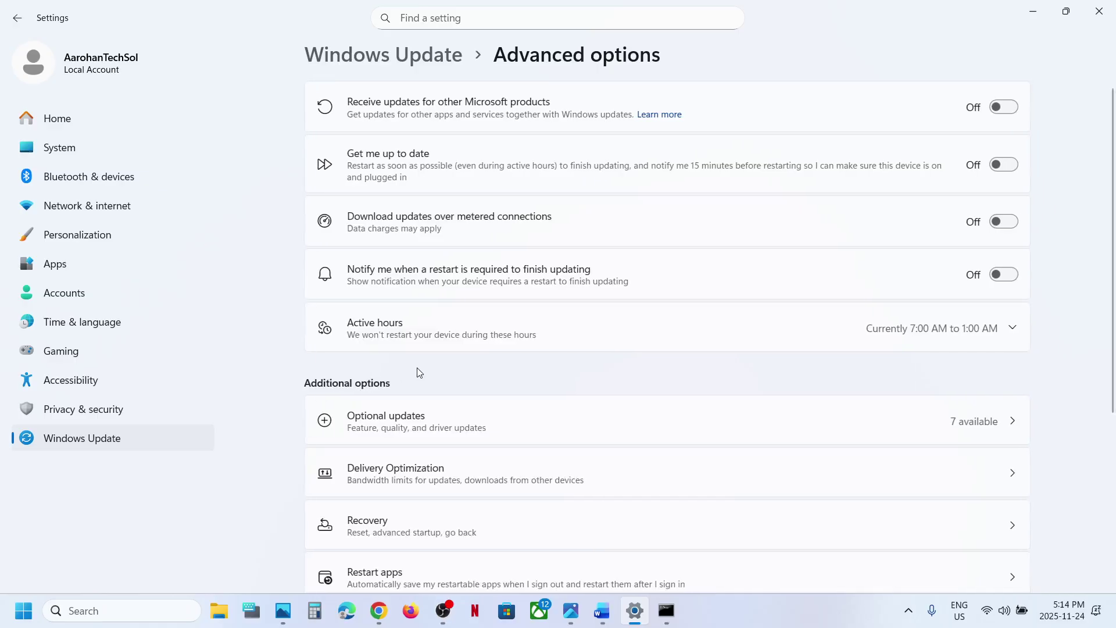
scroll(417, 369, down, 1)
scroll(417, 371, down, 2)
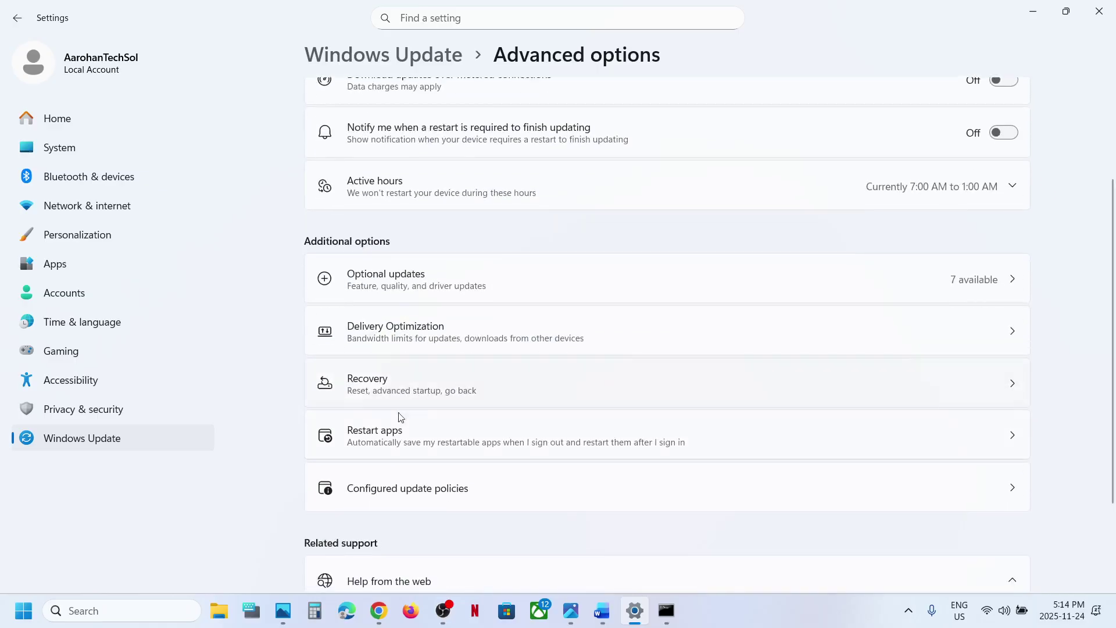
click(382, 396)
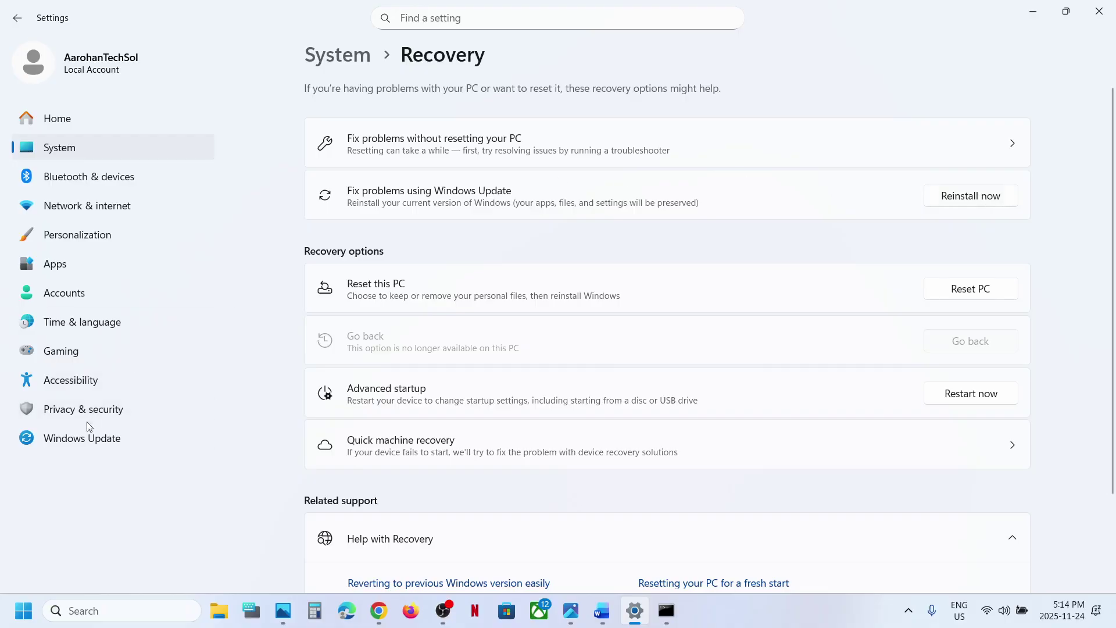
- Highlight the 24H2 and 25H2 entries in Update history, then return to the Step 6 notes
click(87, 438)
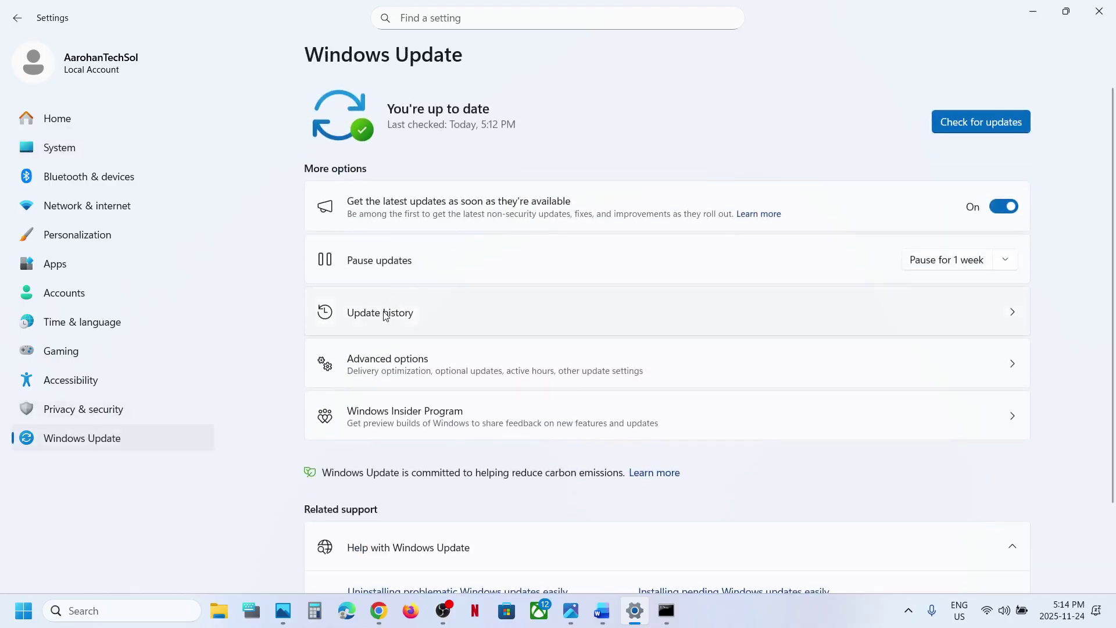
click(385, 316)
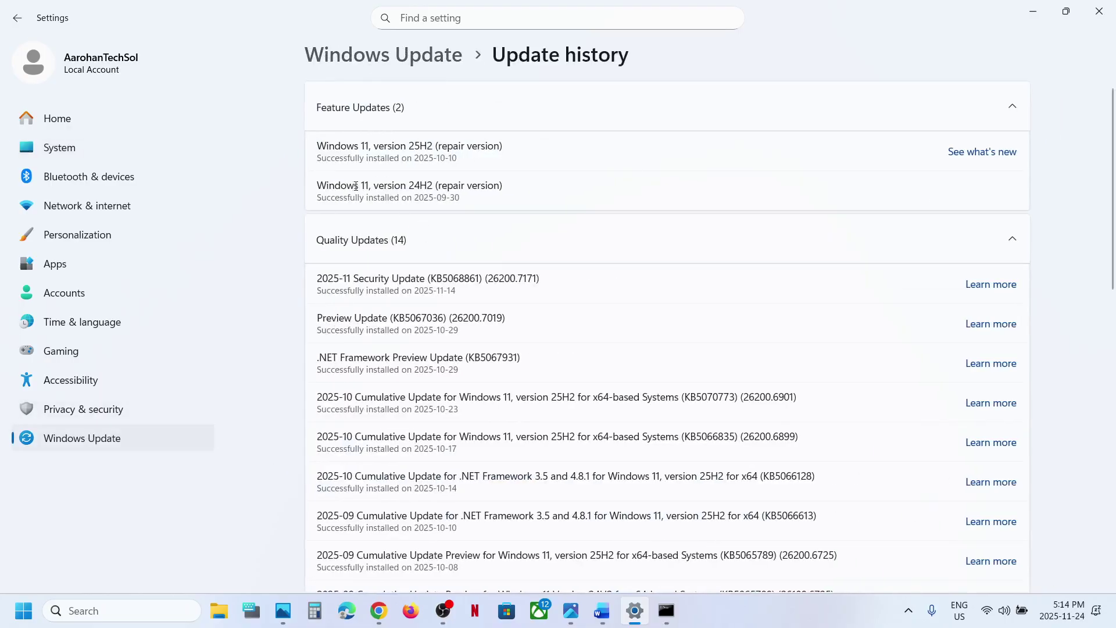
drag(348, 186, 431, 185)
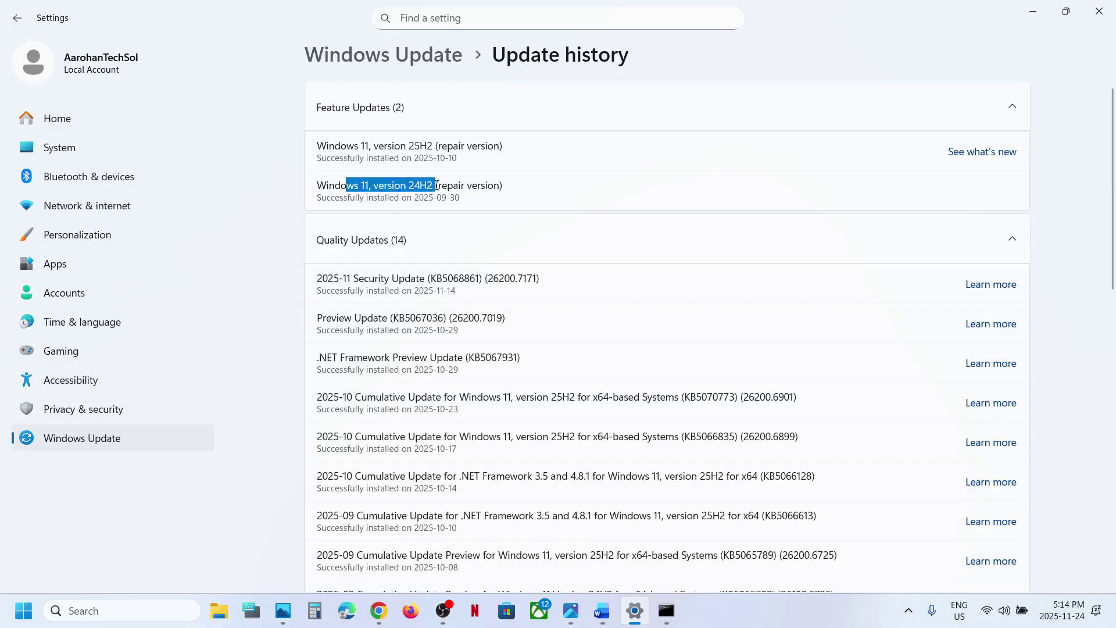
drag(329, 146, 430, 147)
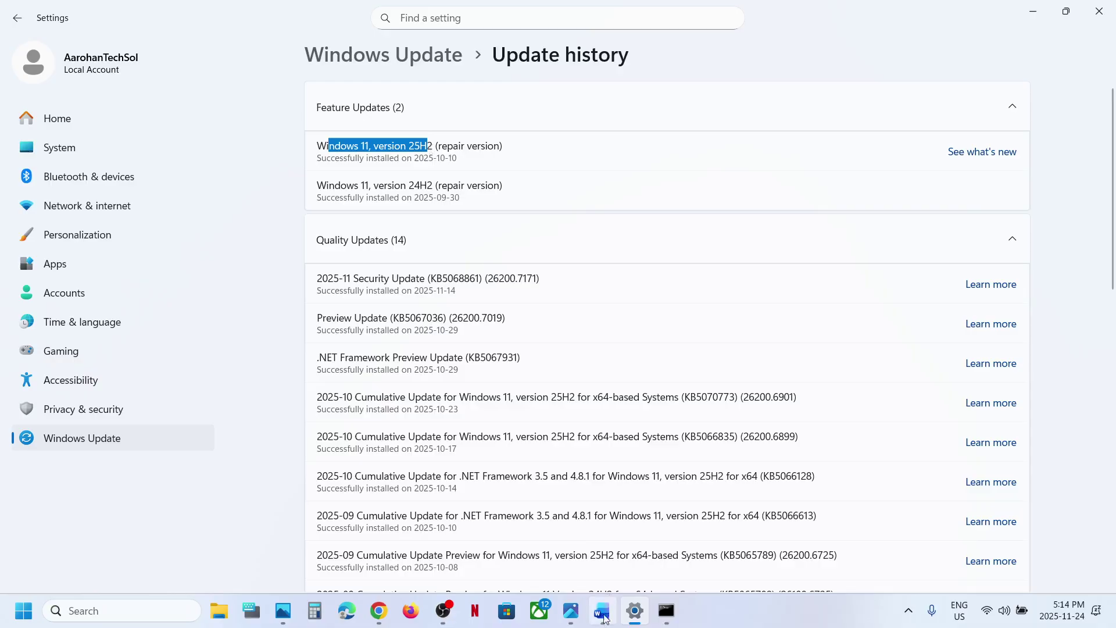
mouse_move(602, 610)
click(602, 553)
scroll(387, 346, down, 2)
- Download MediaCreationTool.exe from the Create Windows 11 Installation Media section of the Step 6 link
scroll(388, 345, down, 1)
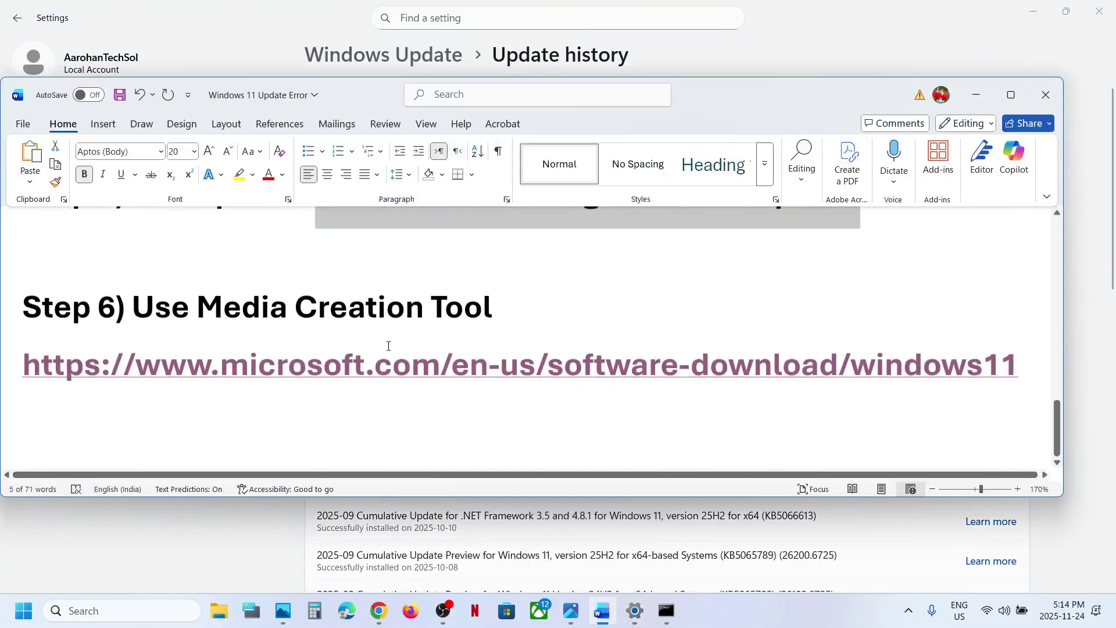
ctrl+click(353, 366)
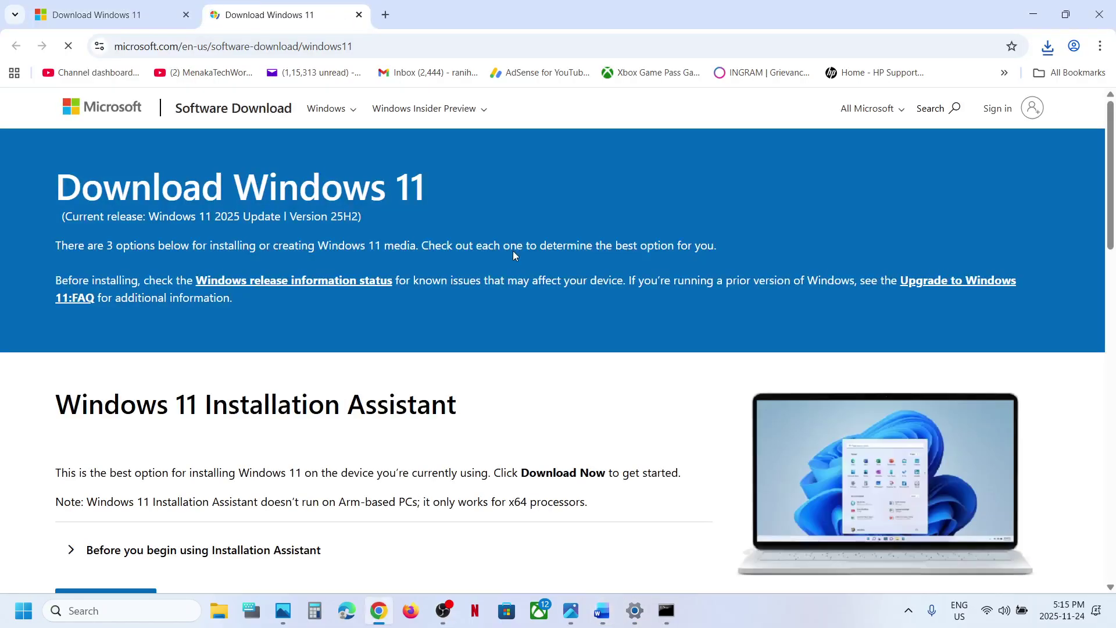
scroll(308, 384, down, 1)
scroll(309, 385, down, 5)
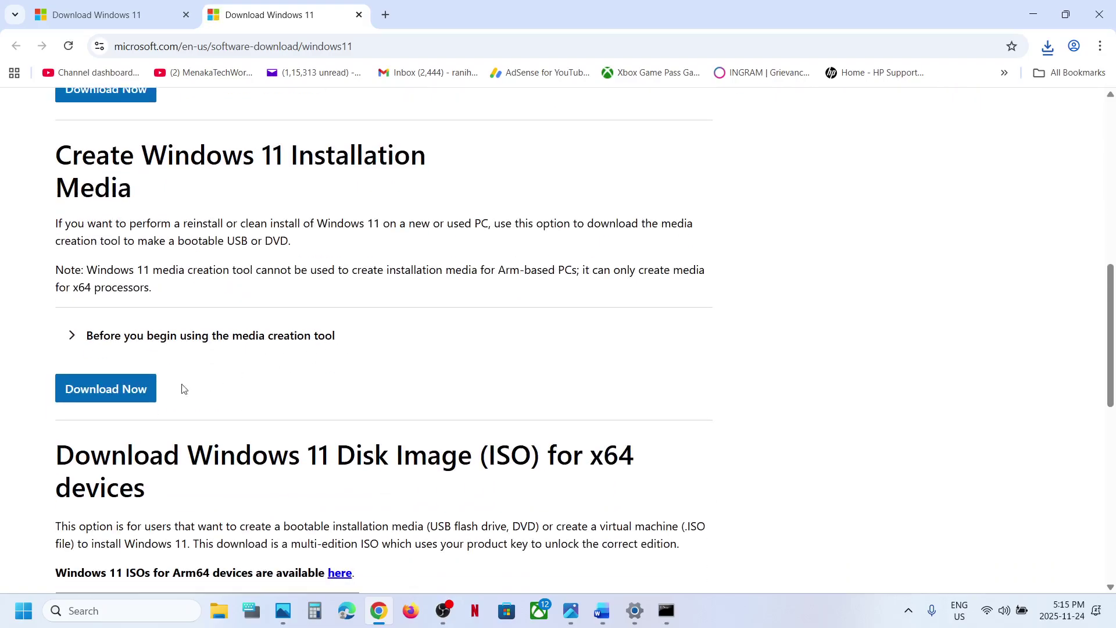
click(107, 389)
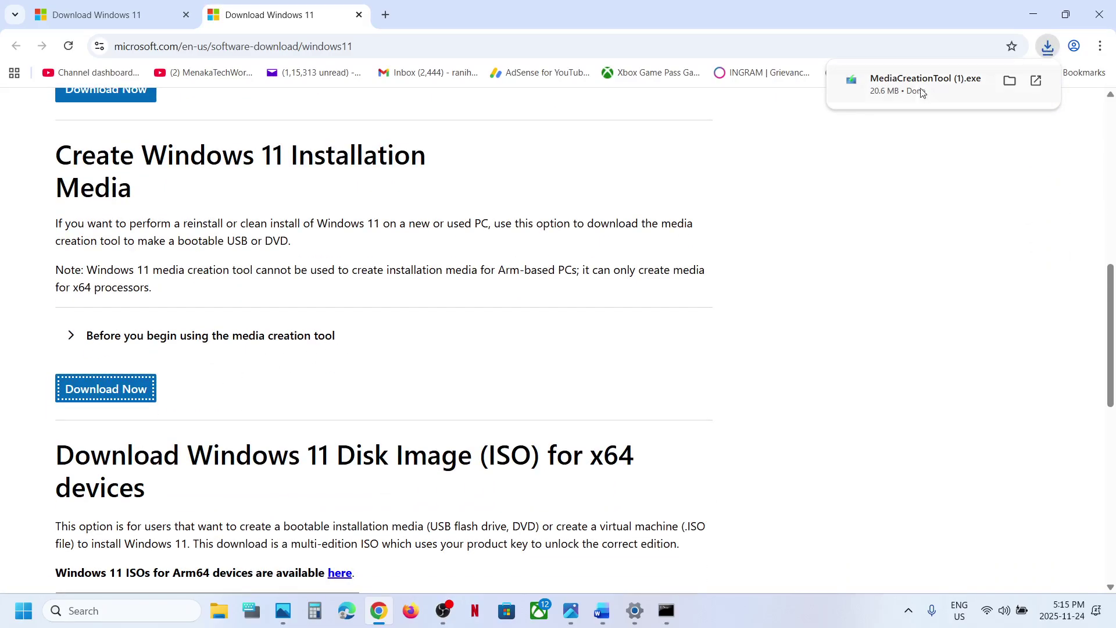
click(582, 608)
- Step through 1.png to 8.png: edition, media choice, ISO save, download, cleanup, and the finished ISO
key(Right)
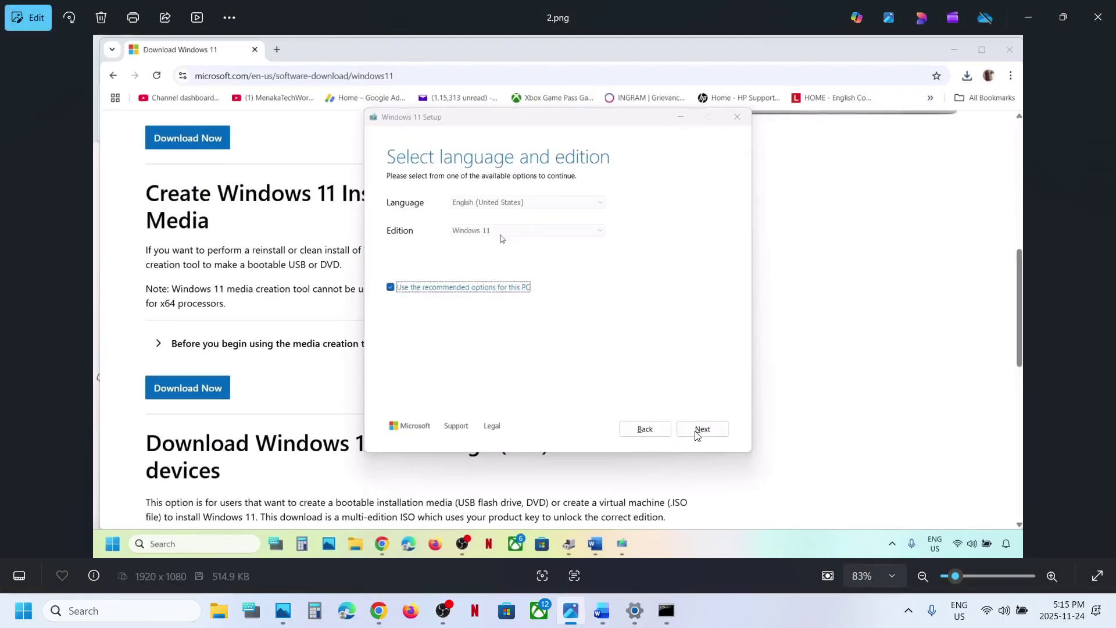
key(Right)
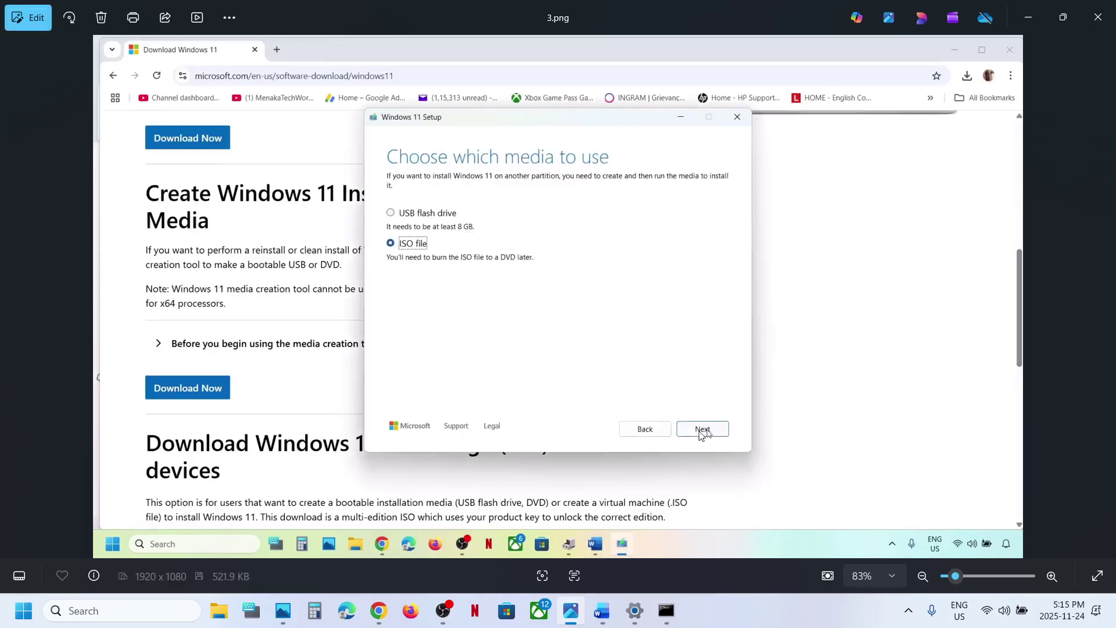
key(Right)
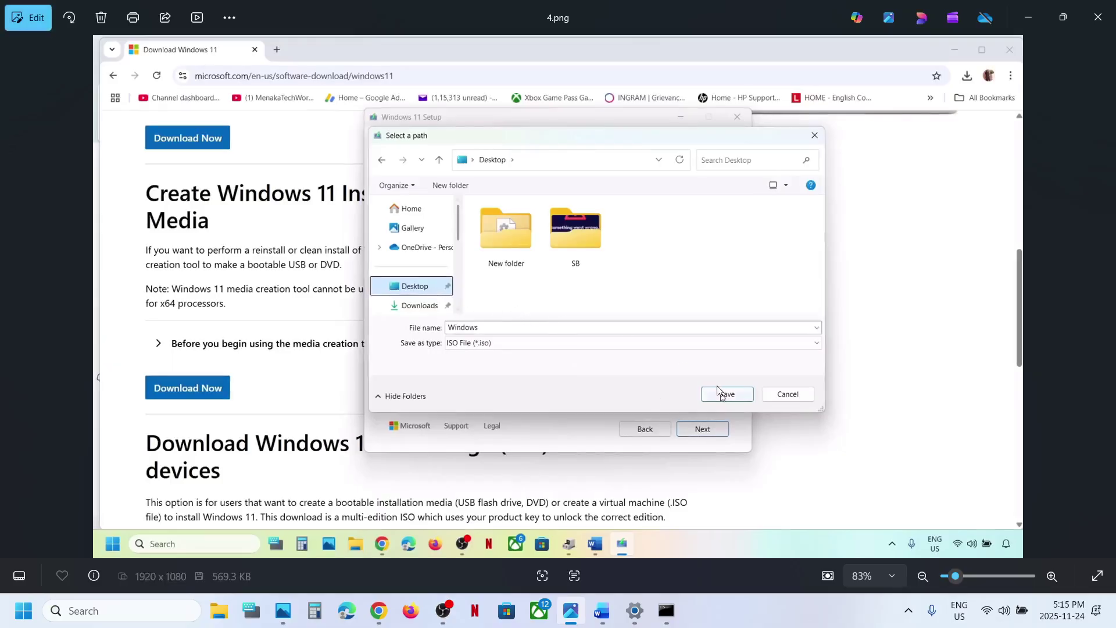
key(Right)
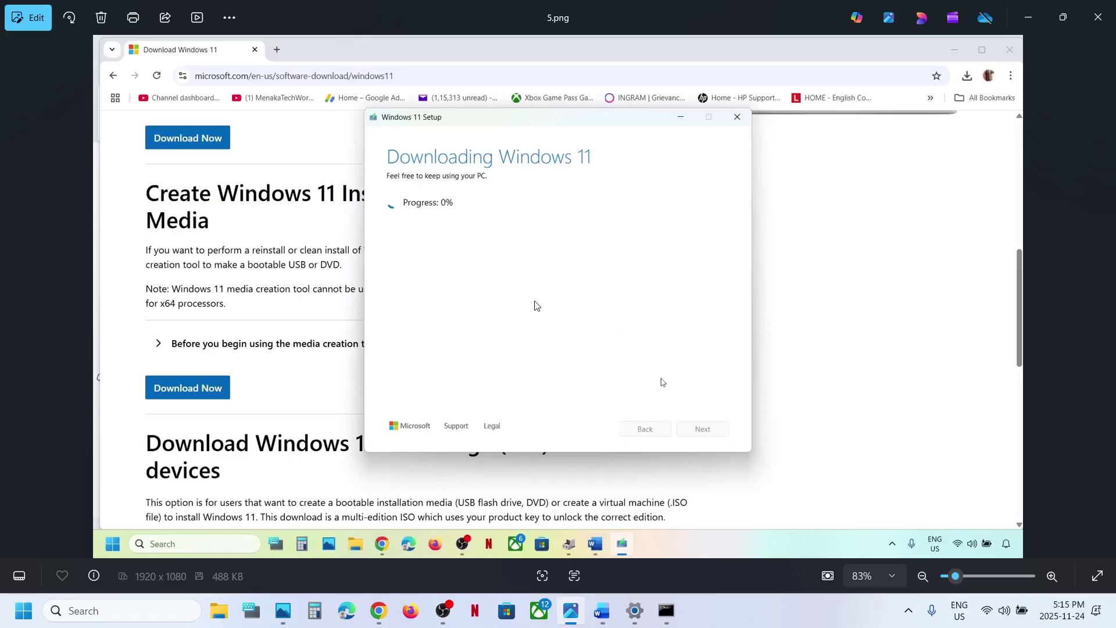
key(Right)
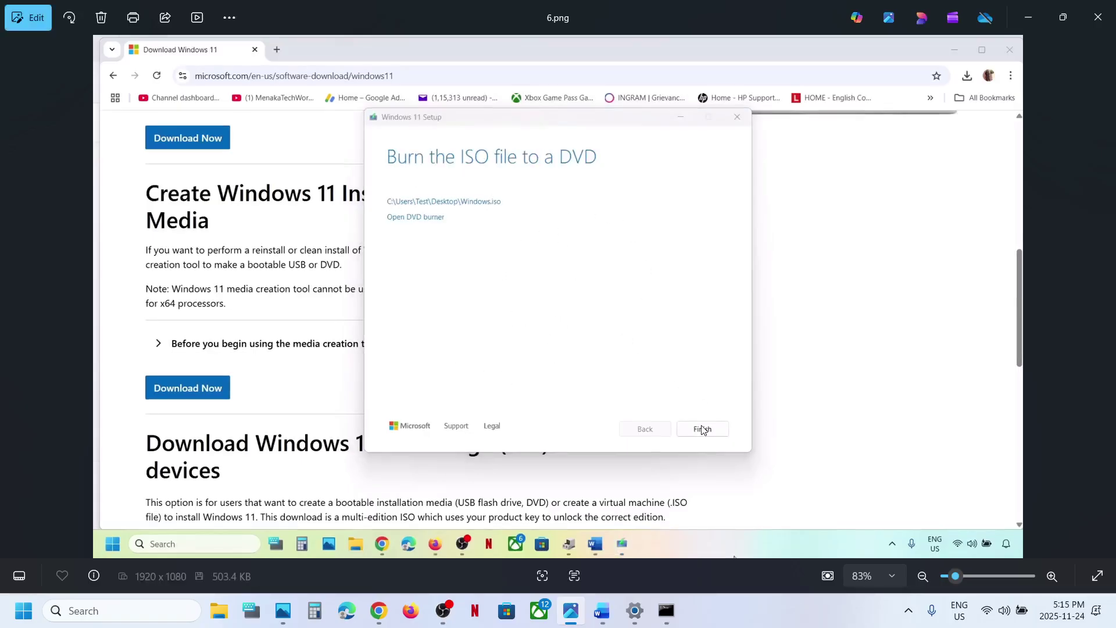
key(Right)
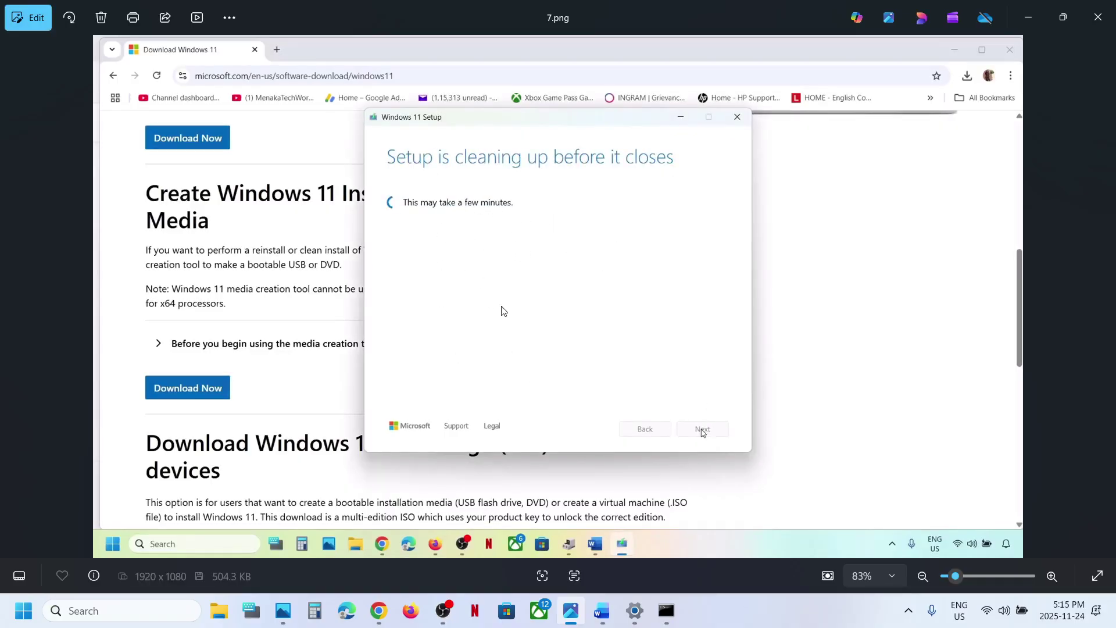
key(Right)
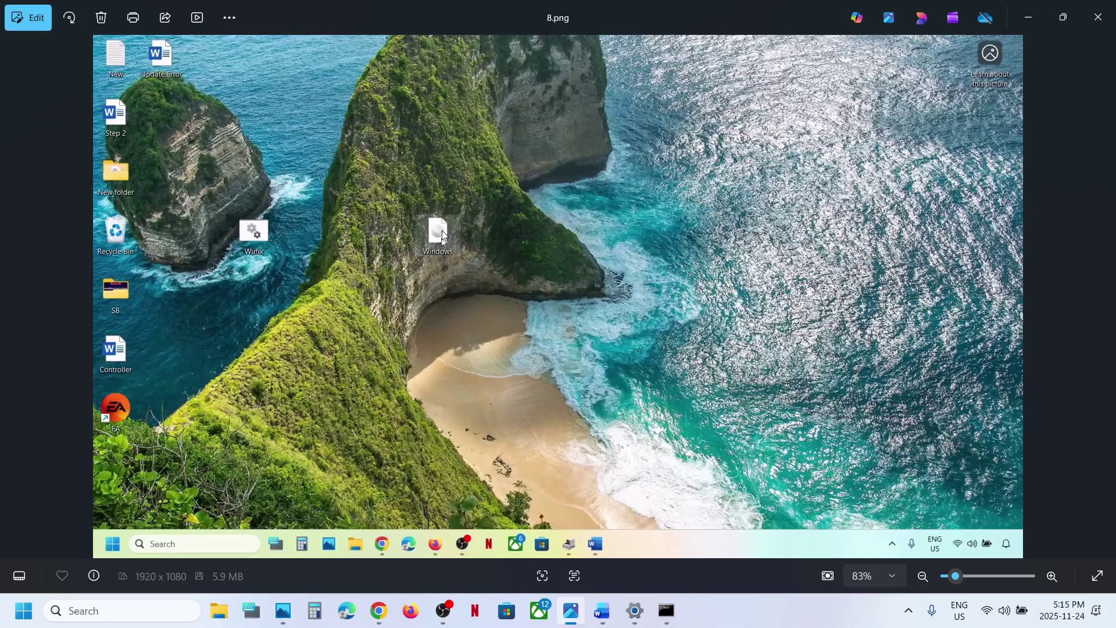
- Step through the ISO setup screenshots, mounted drive to license terms, ending at 14.png's Ready to install screen
key(Right)
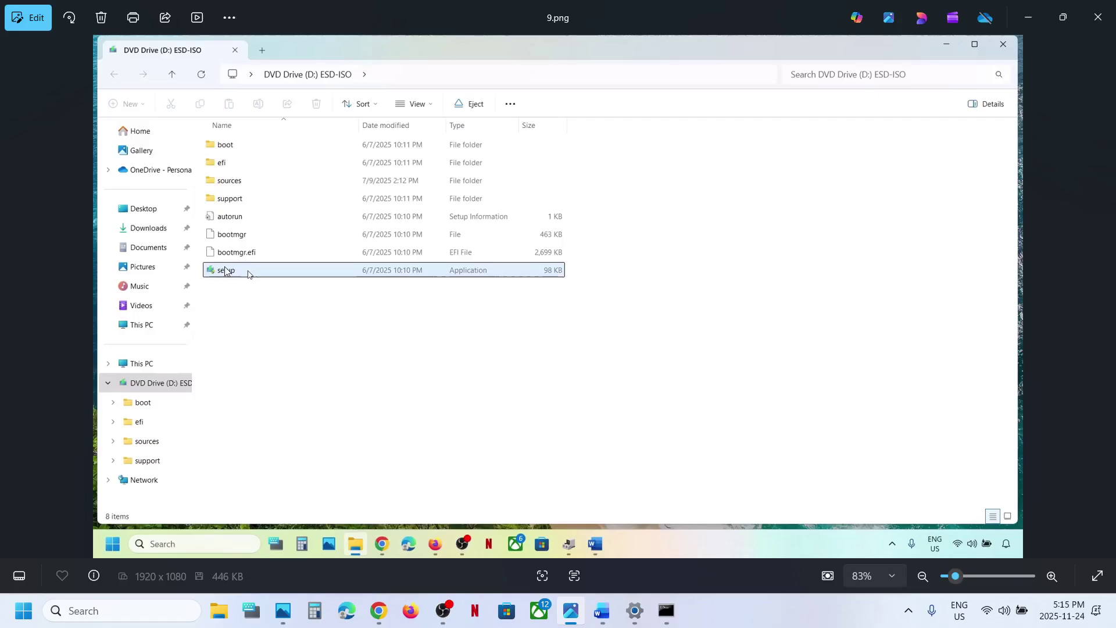
key(Right)
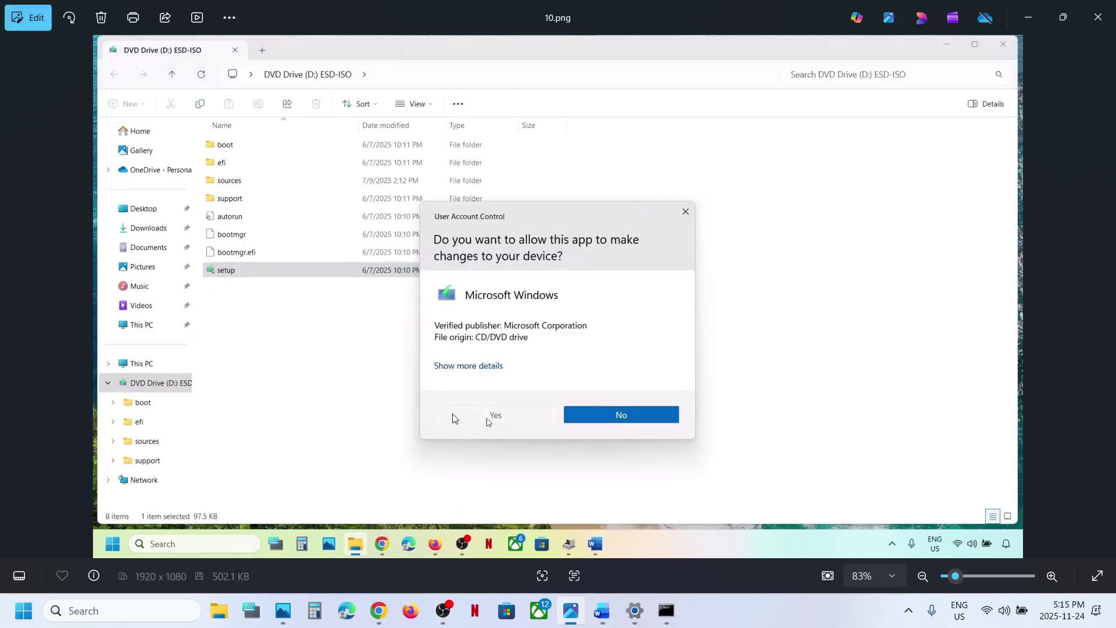
key(Right)
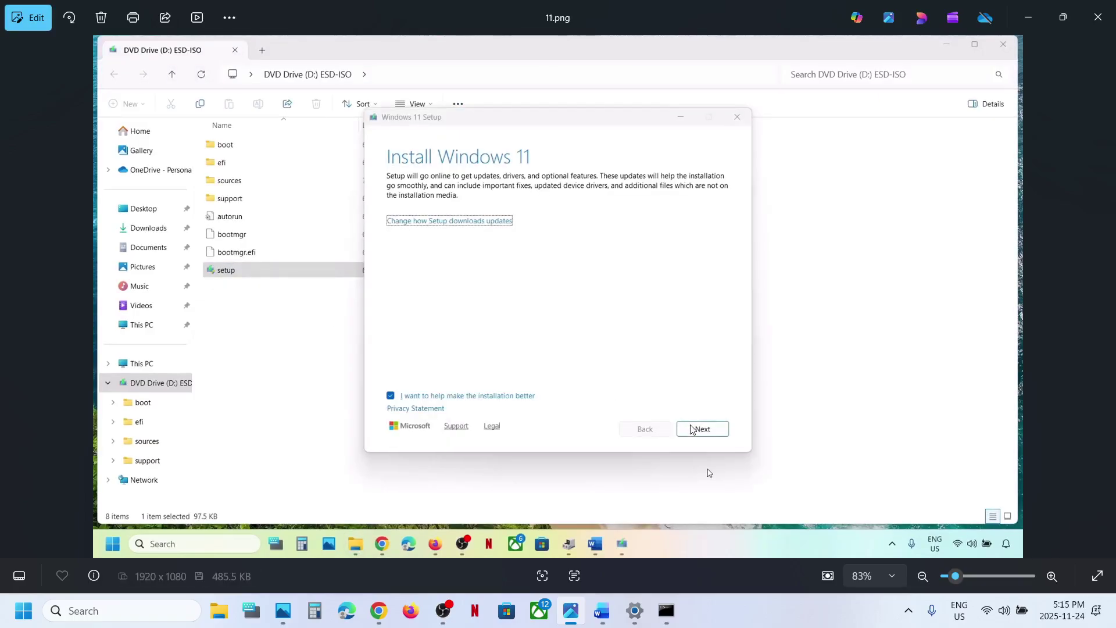
key(Right)
key(Right)
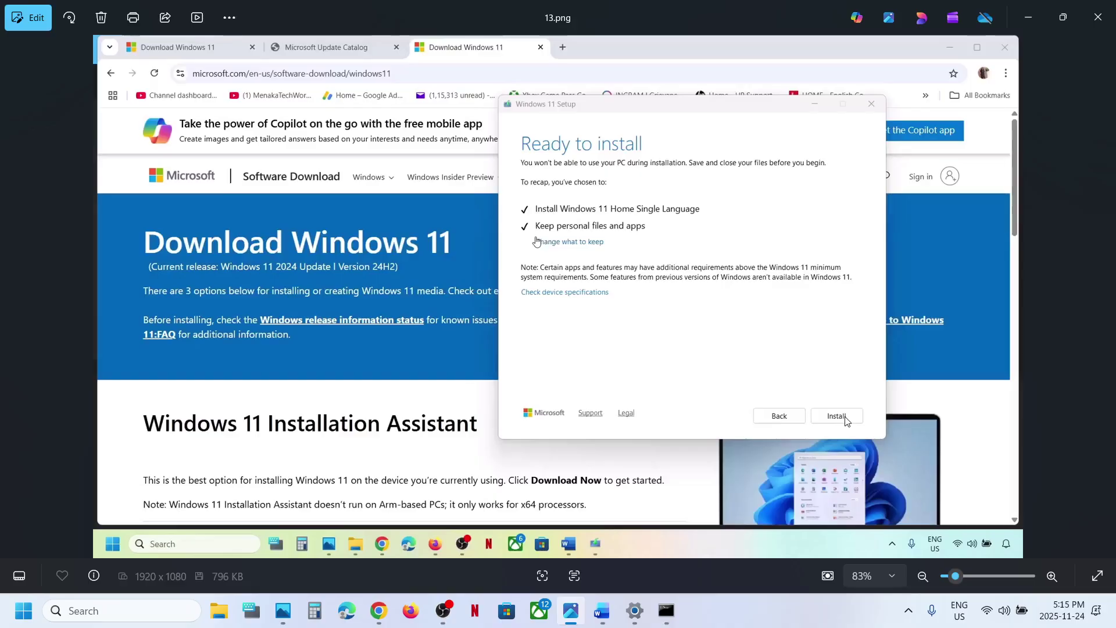
key(Right)
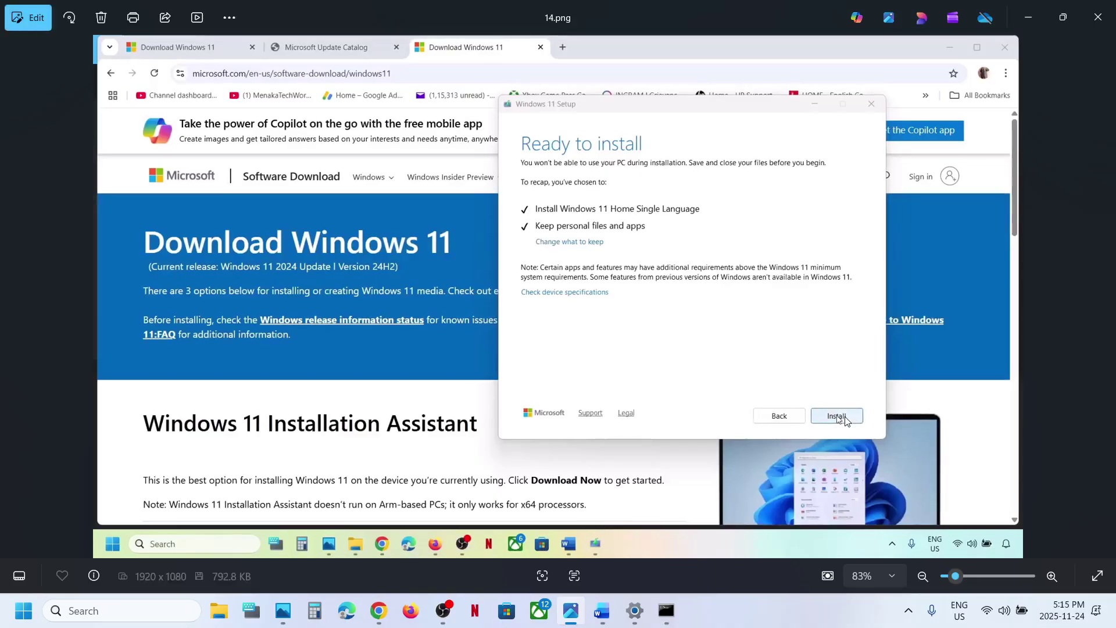
click(635, 610)
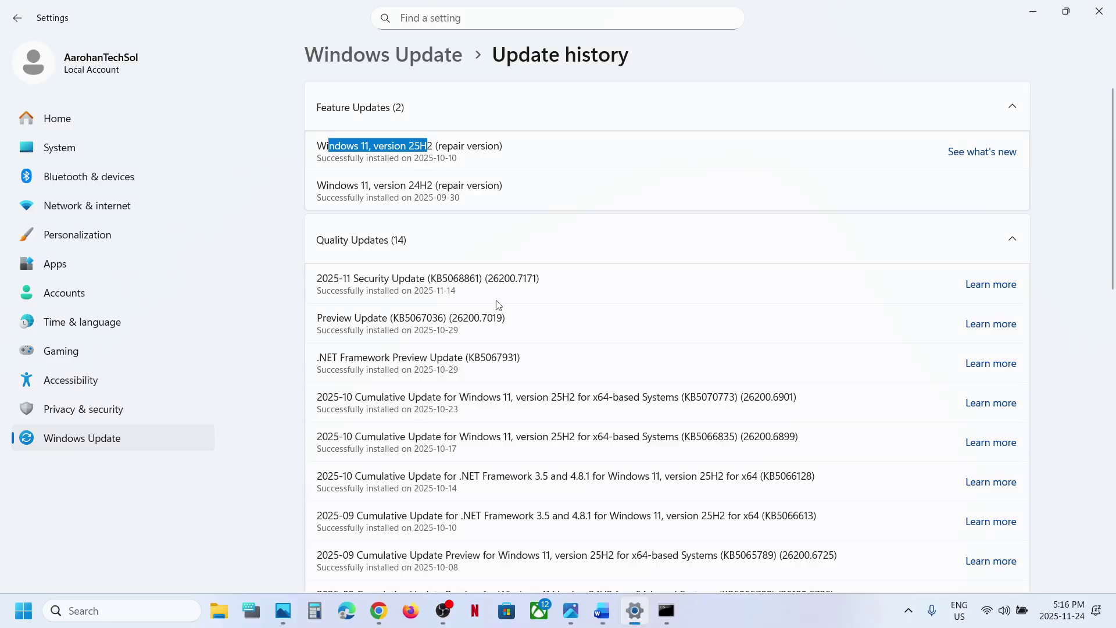
click(401, 150)
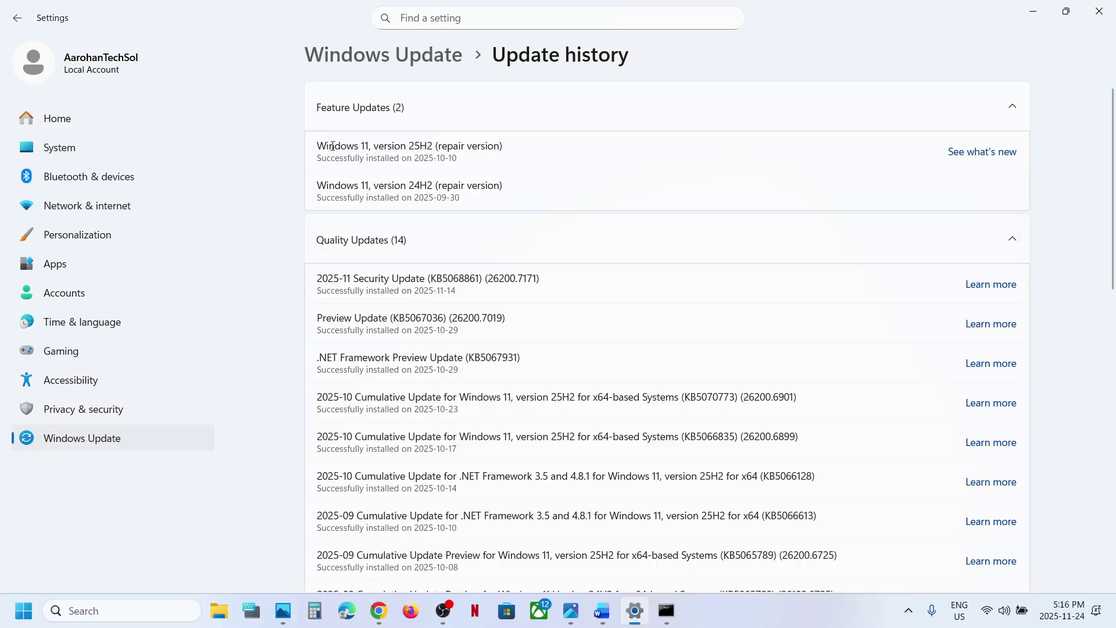
drag(318, 145, 431, 142)
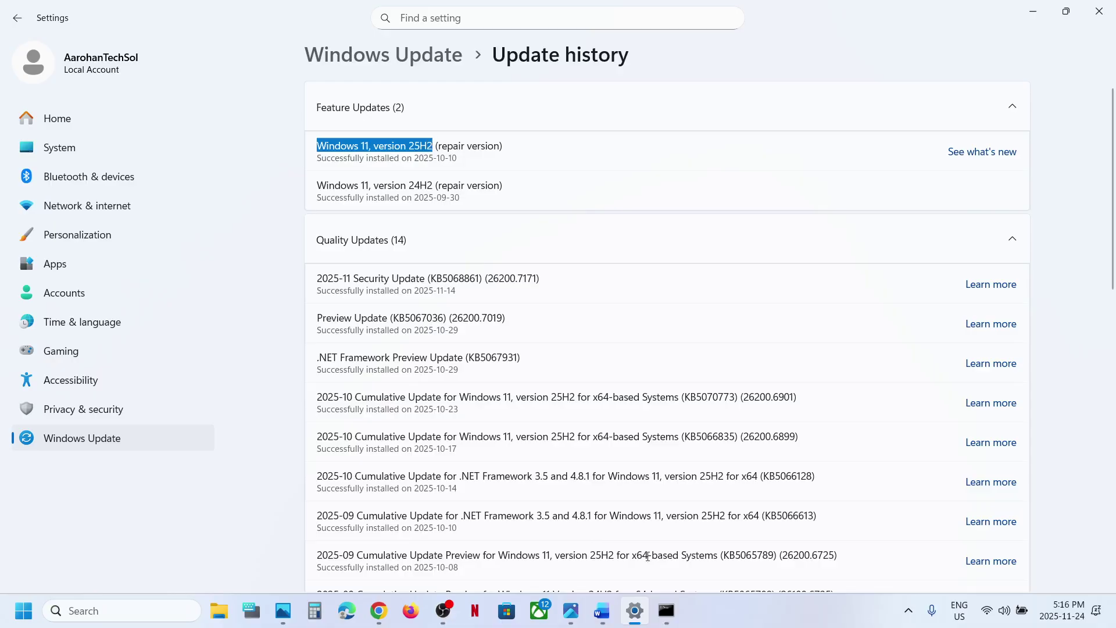
click(713, 617)
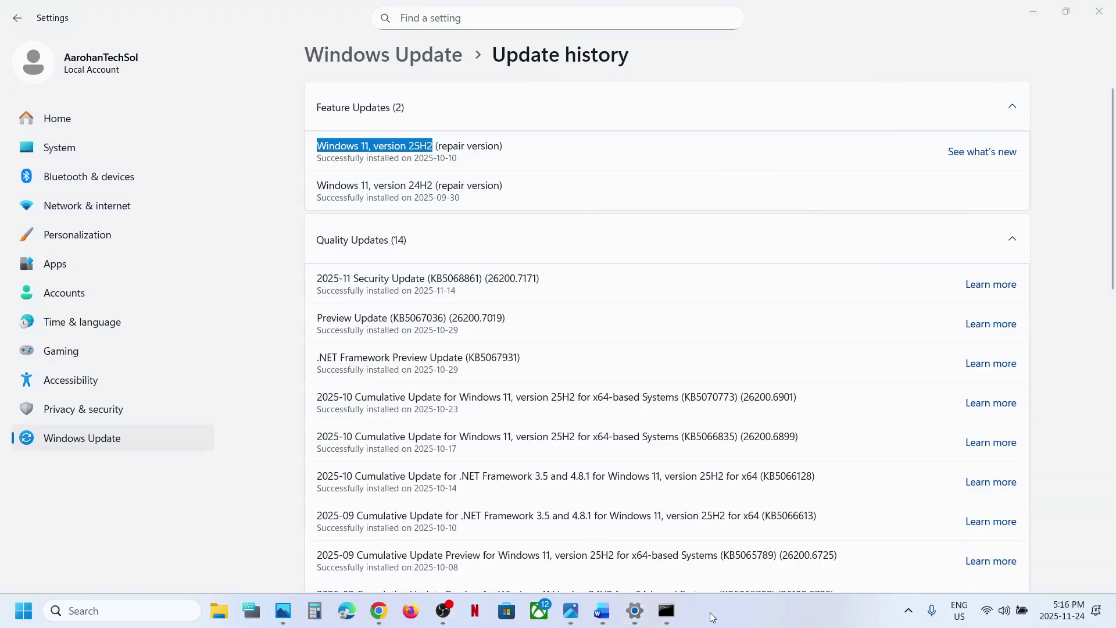